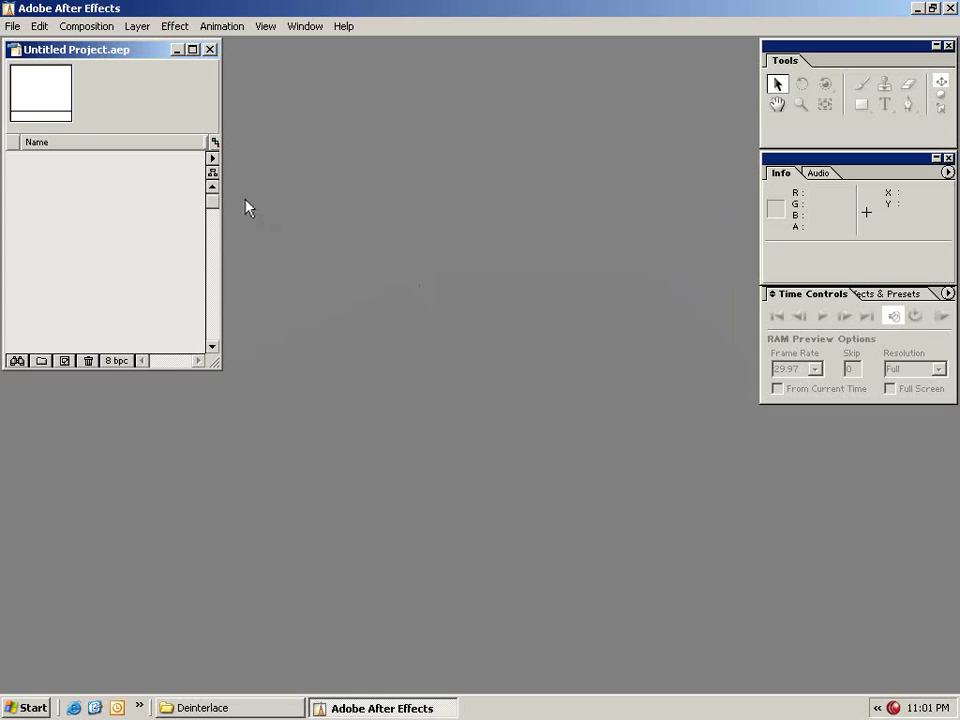
Create a new composition with the NTSC DV 720 x 480 preset and a 0;00;15;00 duration
left_click(90, 27)
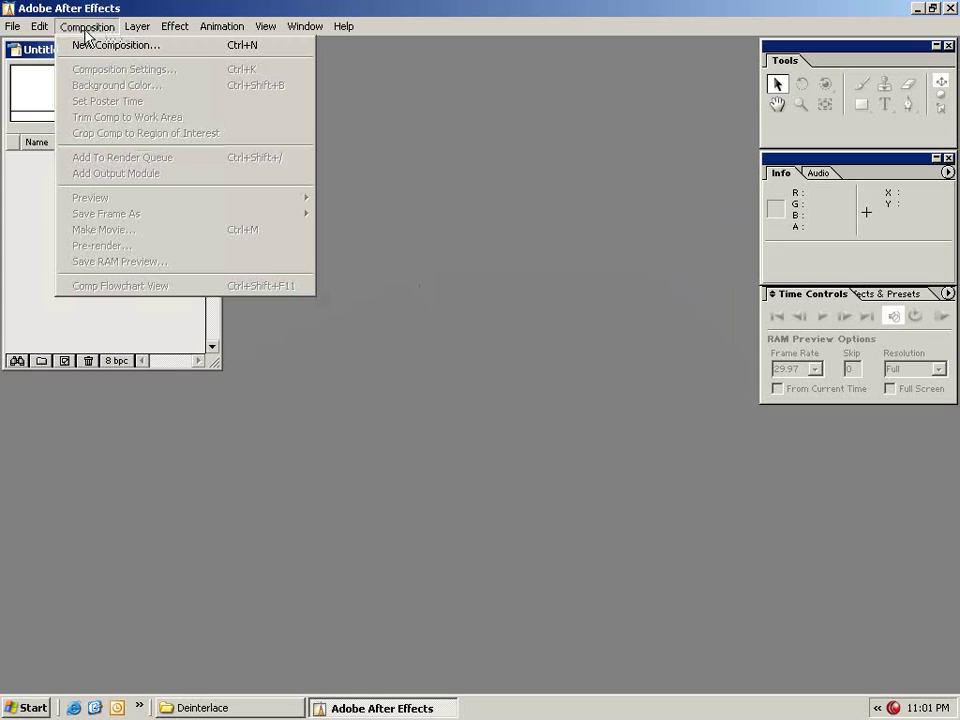
left_click(196, 46)
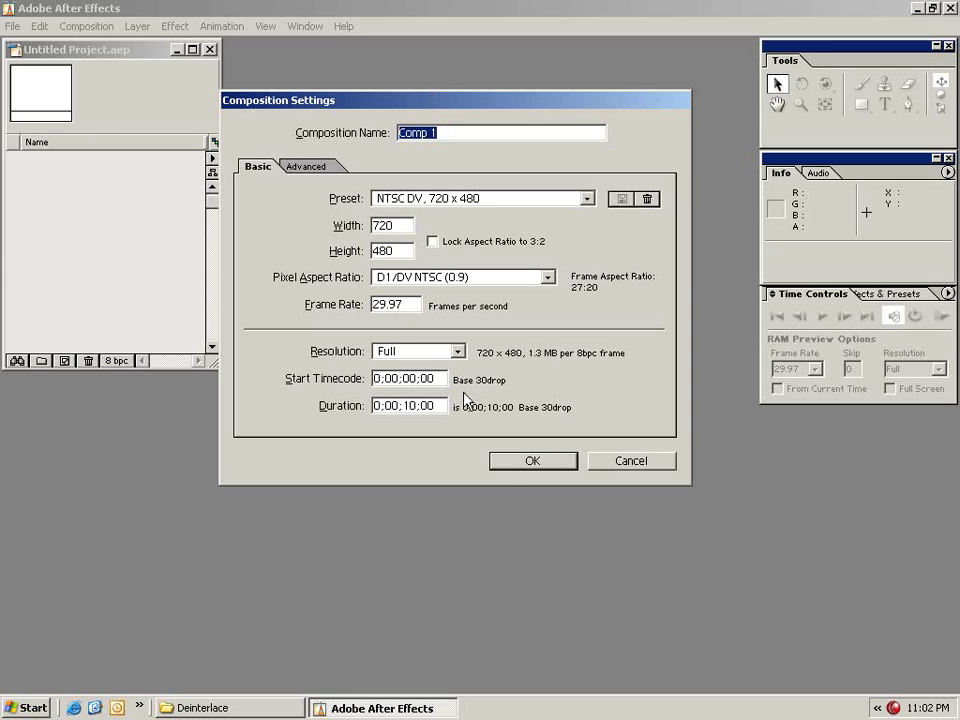
left_click(587, 199)
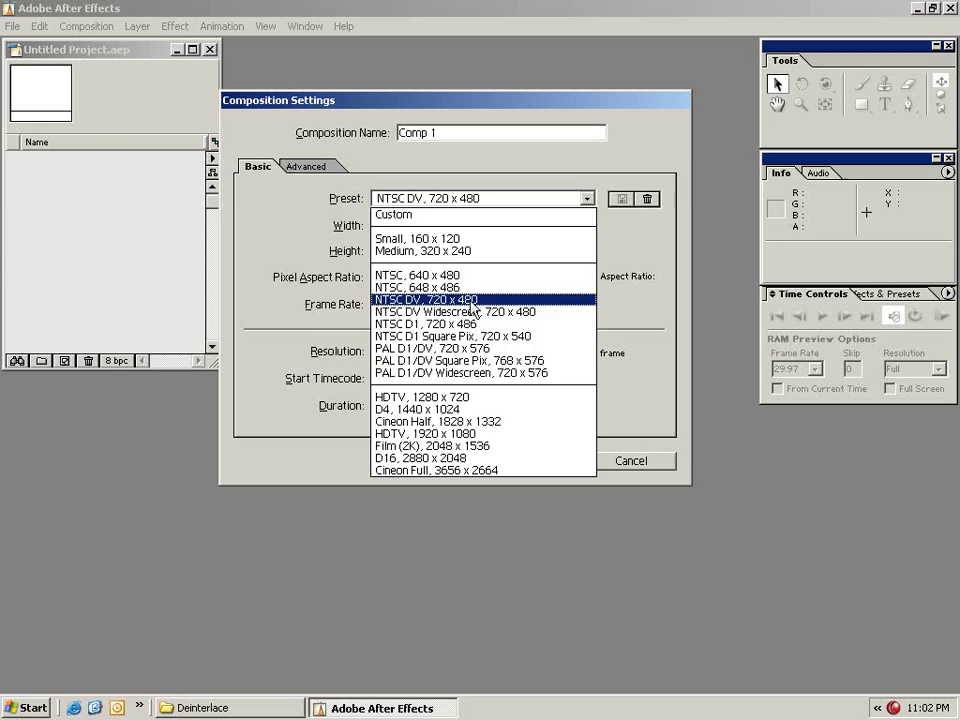
left_click(404, 300)
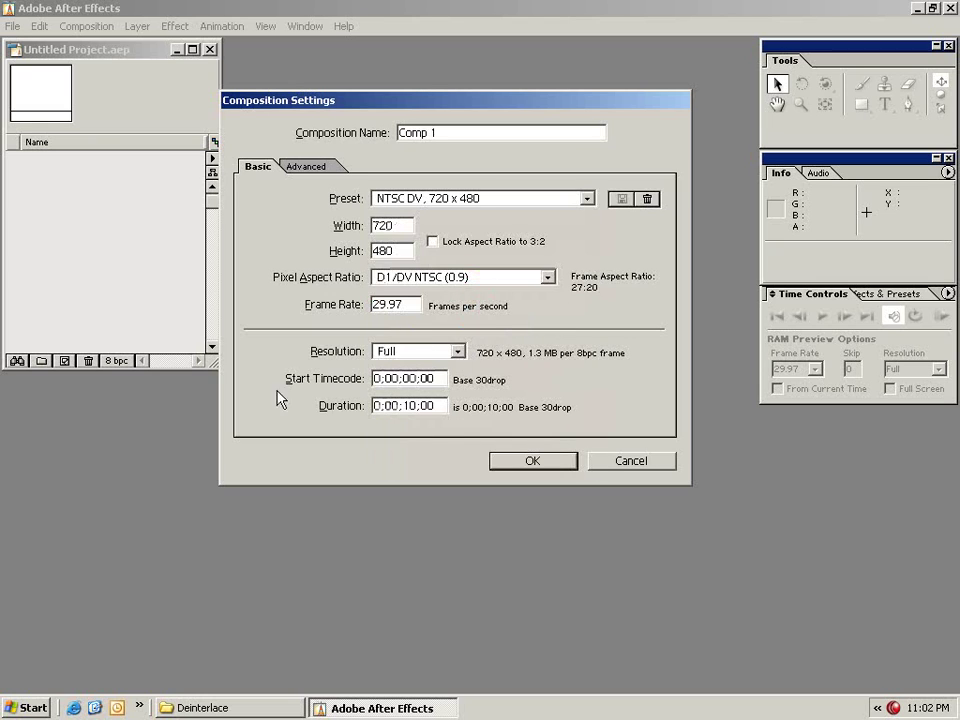
double_click(414, 405)
type("15")
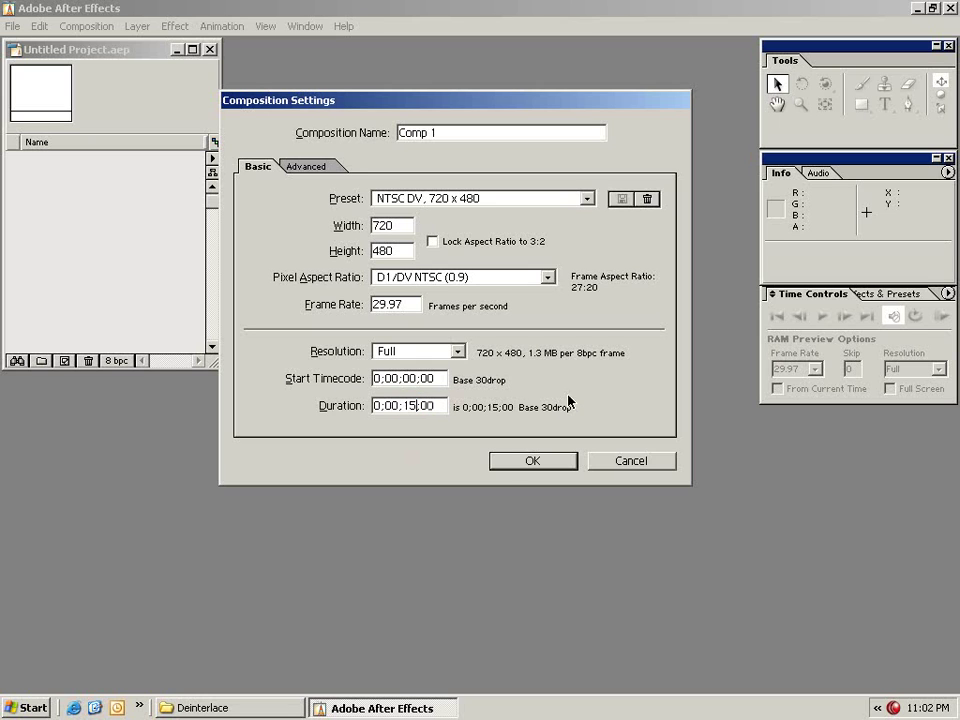
left_click(537, 468)
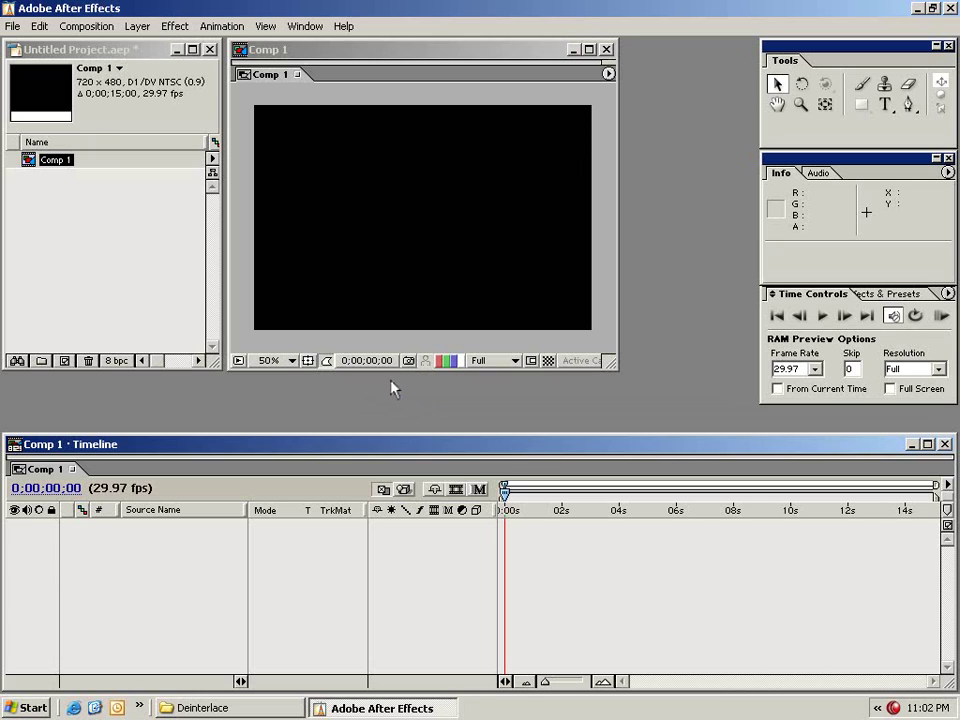
Make the Comp 1 viewer the active panel
left_click(294, 89)
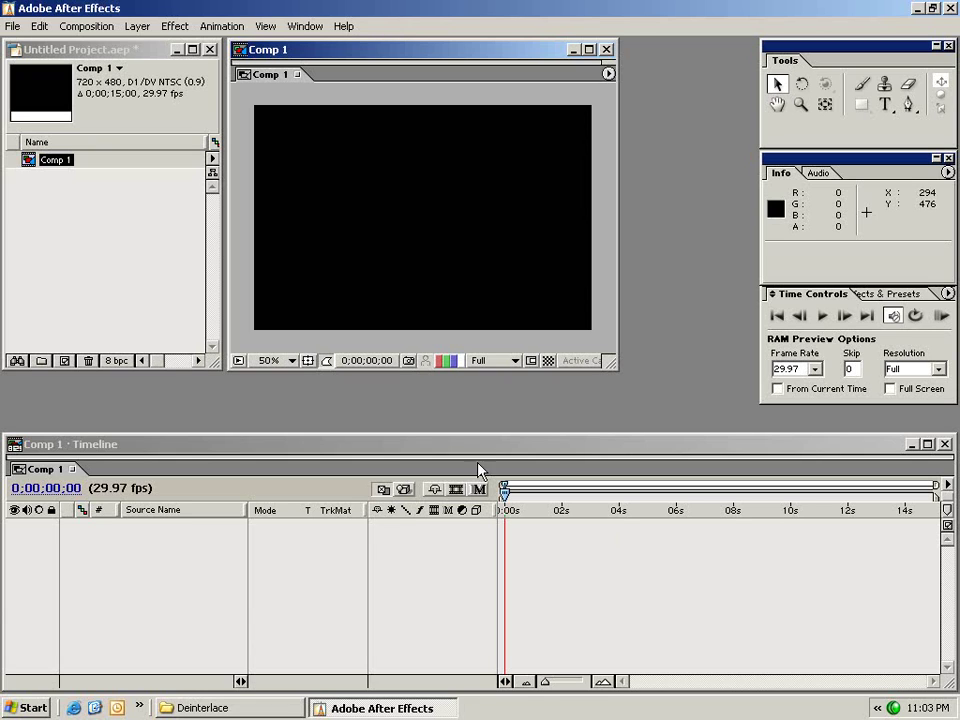
Import SunSet.mov from the Resources Videos folder
left_click(13, 26)
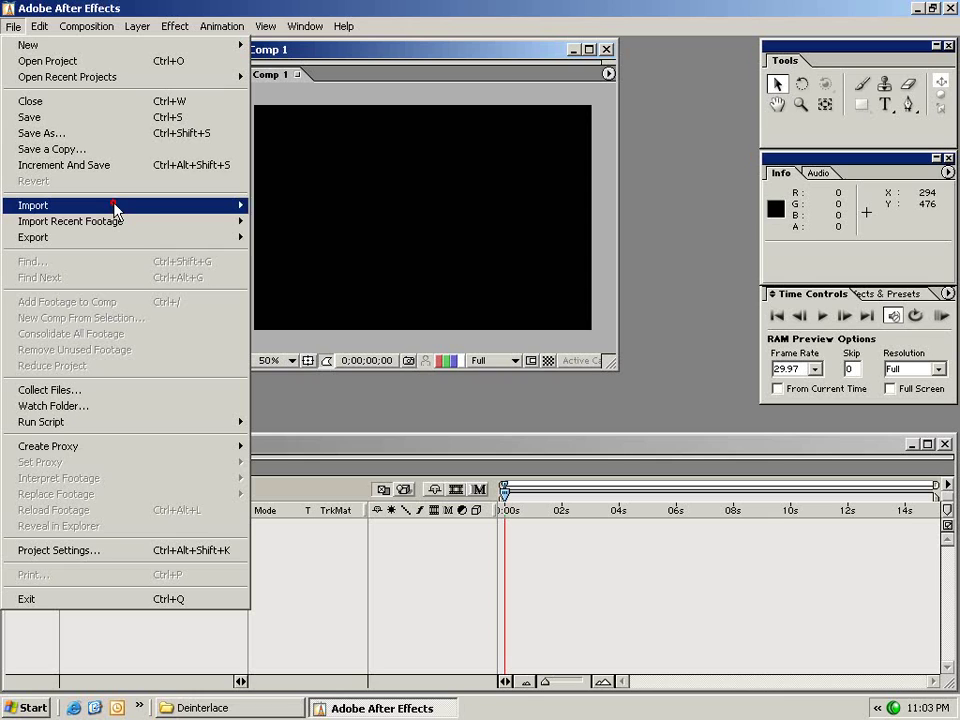
mouse_move(115, 208)
left_click(287, 209)
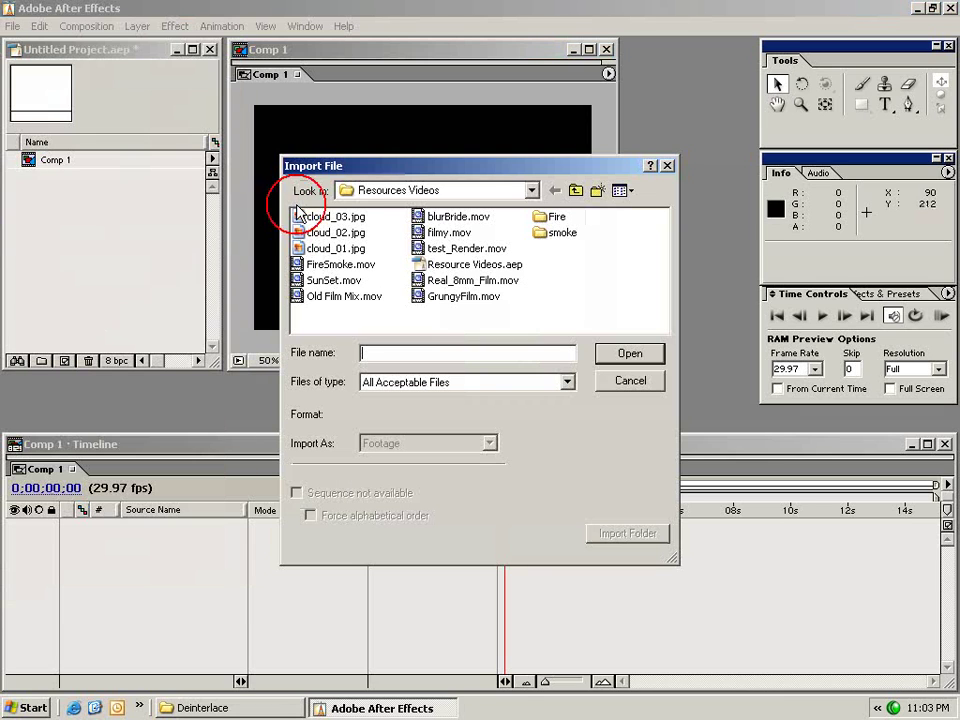
left_click(320, 280)
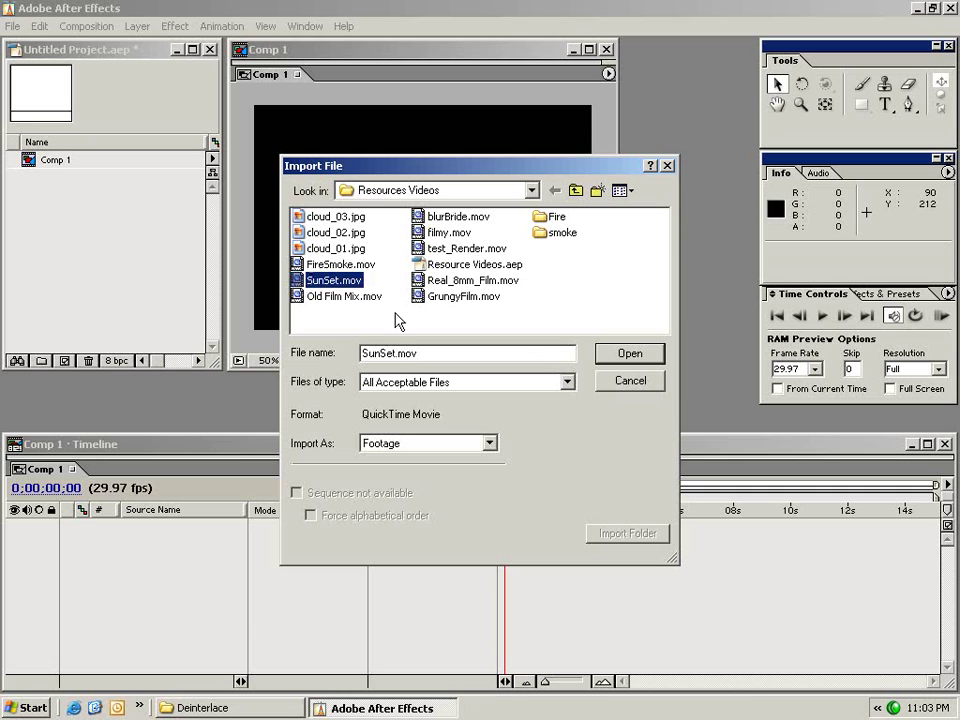
left_click(630, 356)
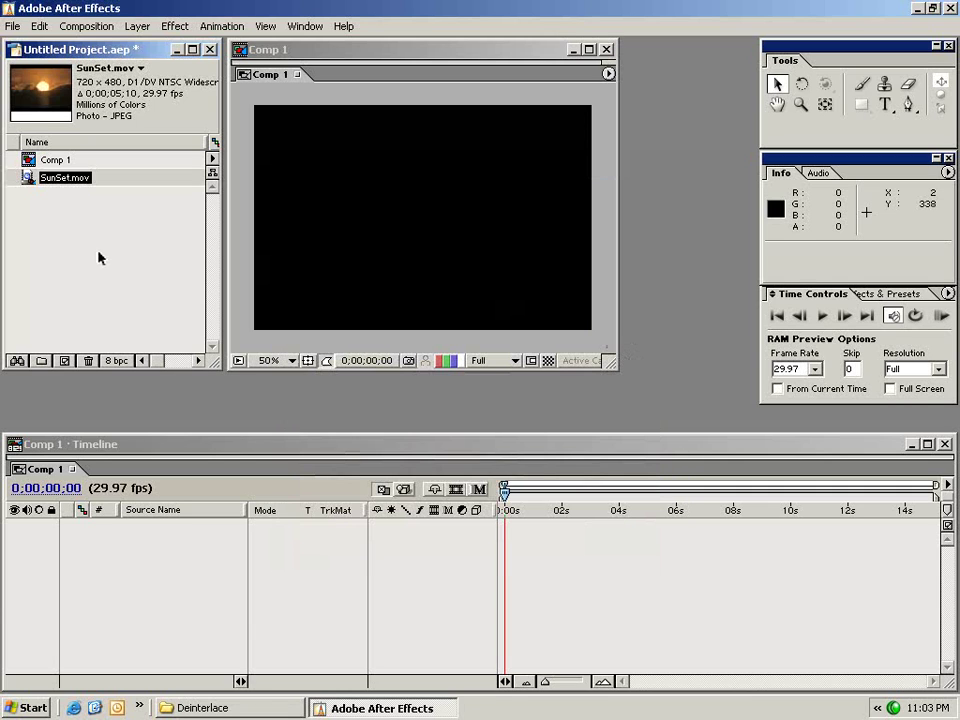
Import FireSmoke.mov into the project and then deselect it
left_click(13, 26)
mouse_move(110, 205)
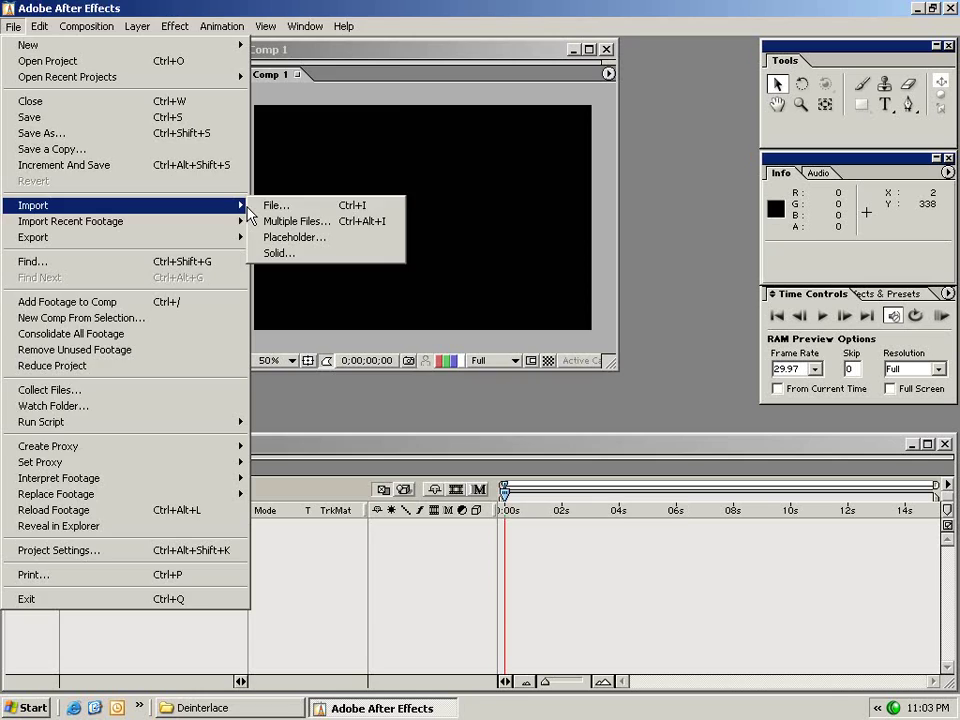
left_click(275, 206)
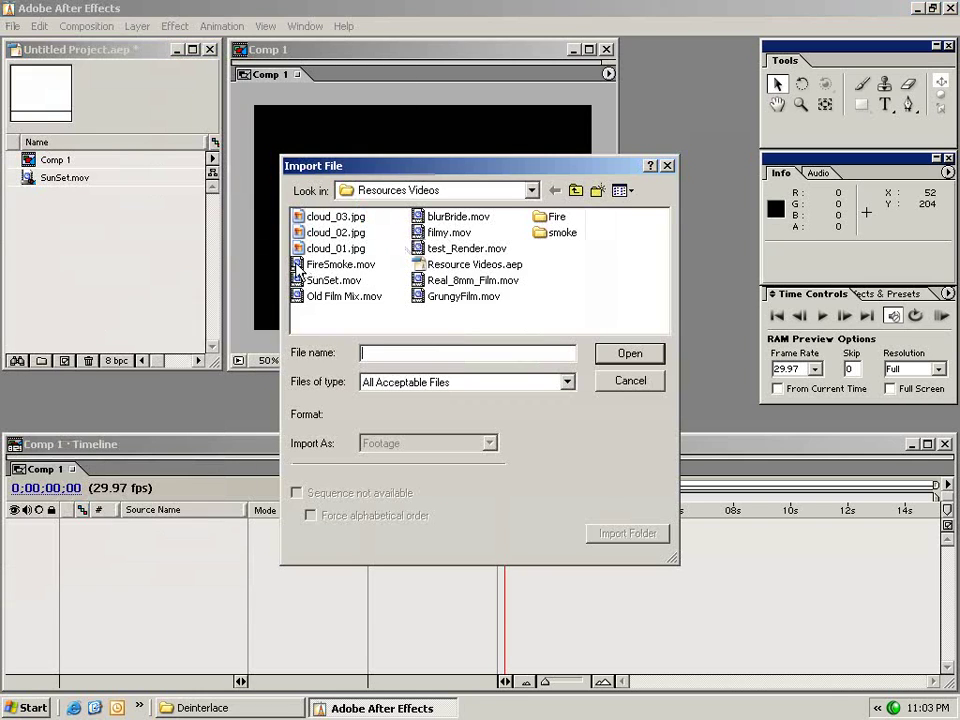
double_click(300, 265)
left_click(61, 245)
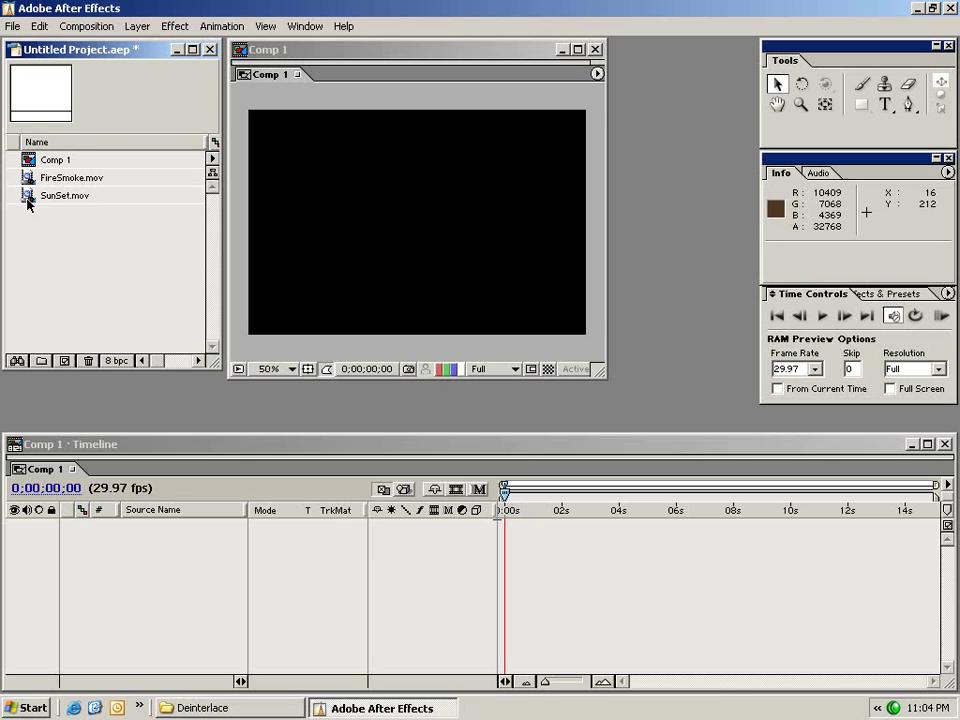
Drag SunSet.mov into the Comp 1 timeline as layer 1, starting at 0 seconds
left_click_drag(26, 197, 521, 527)
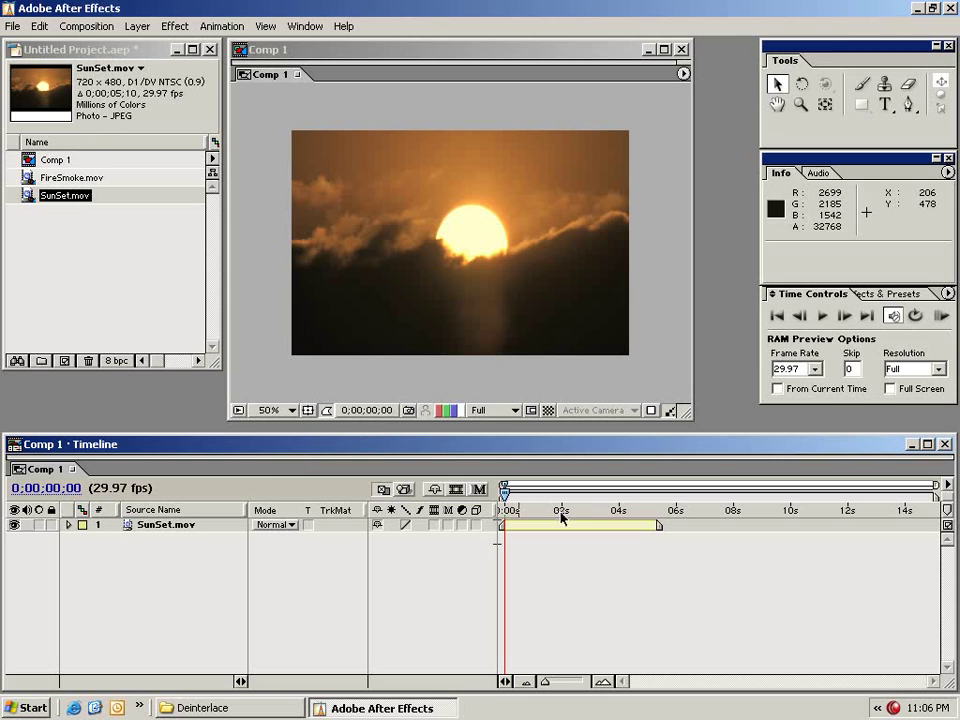
Toggle SunSet.mov's visibility off and back on, keep Normal blending mode, and set quality to Best
left_click(160, 524)
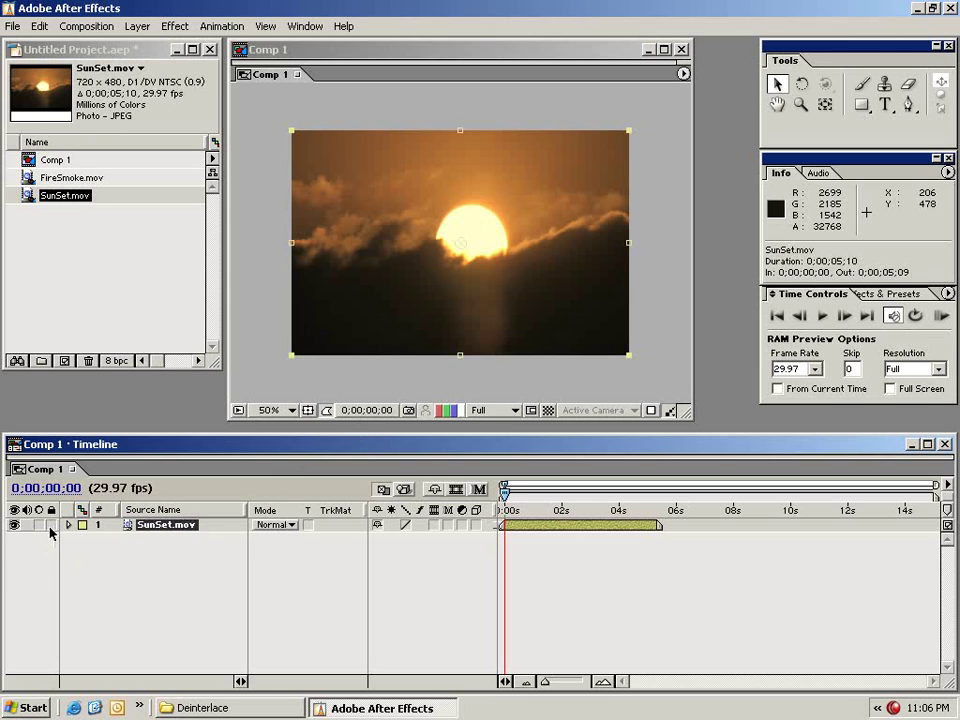
left_click(14, 525)
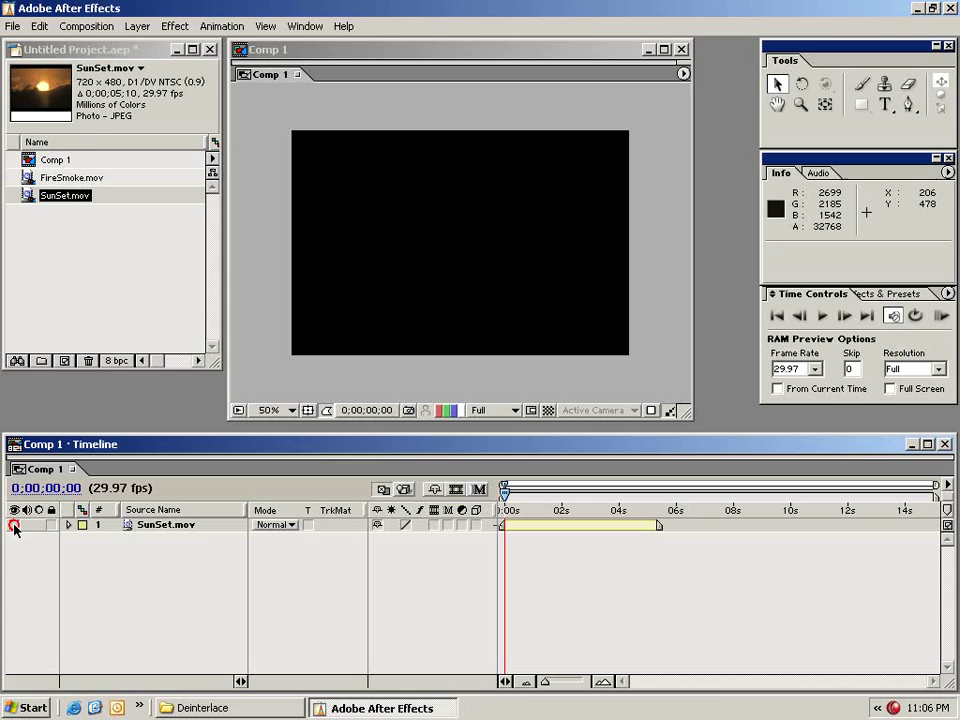
left_click(14, 525)
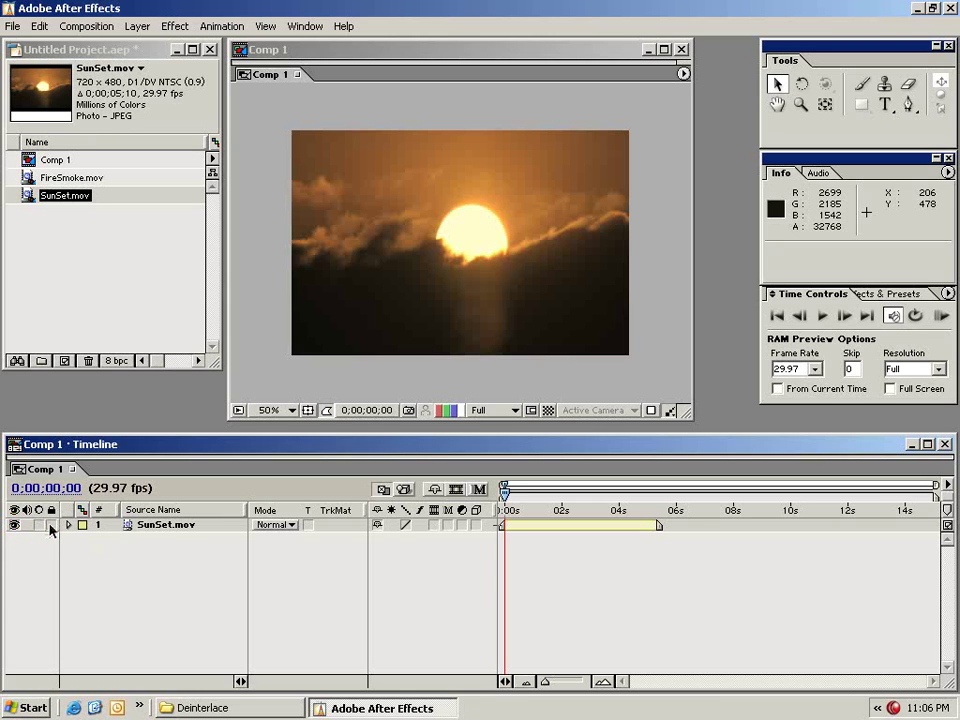
left_click(168, 526)
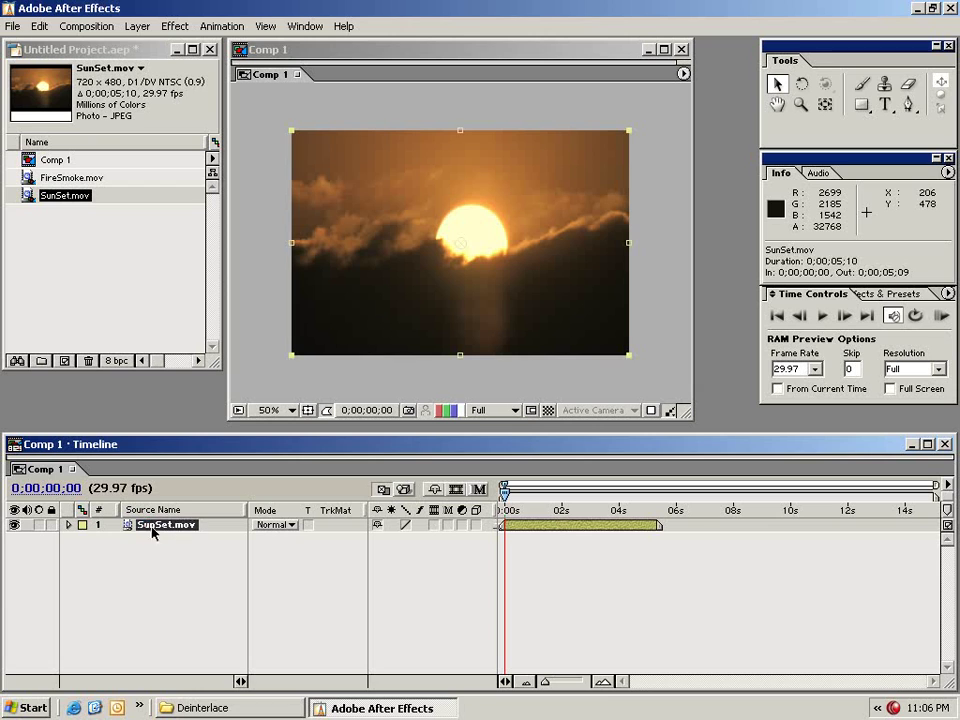
left_click(277, 525)
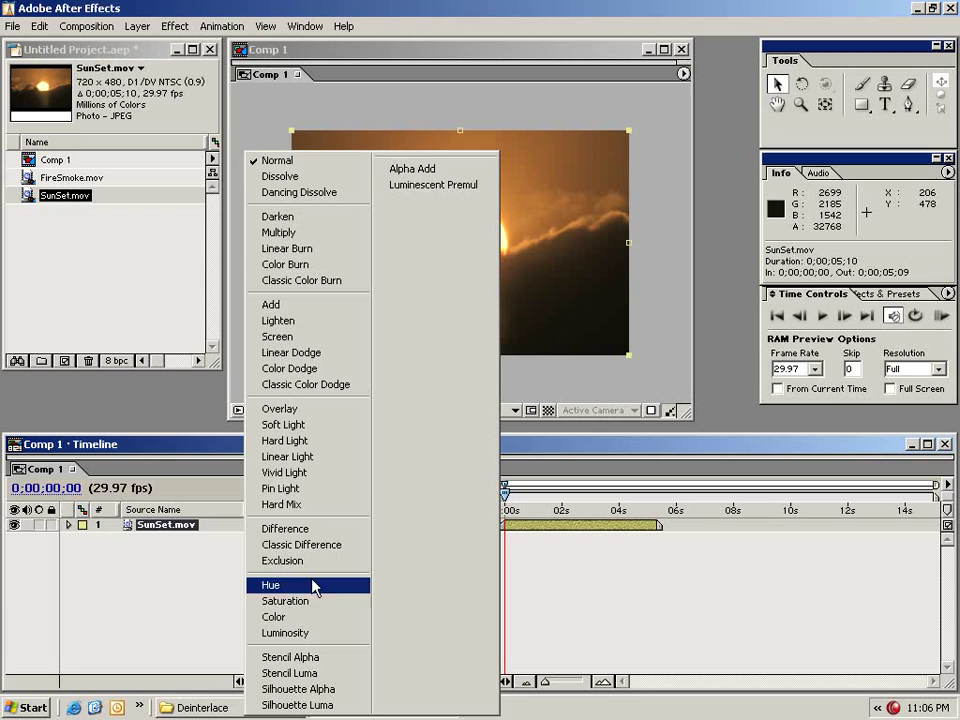
left_click(277, 160)
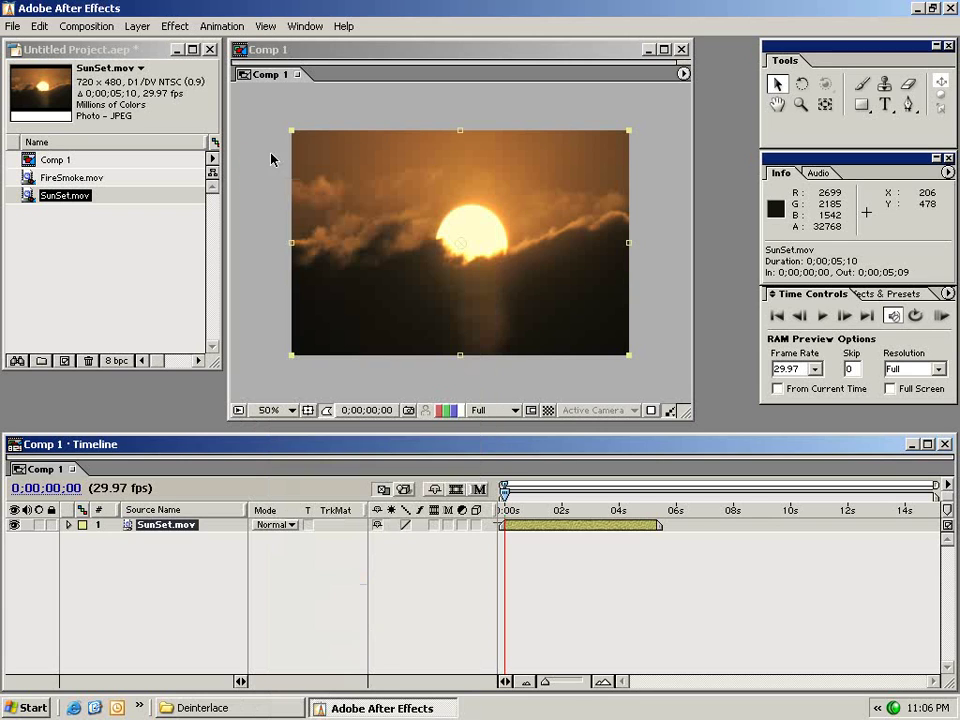
left_click(295, 575)
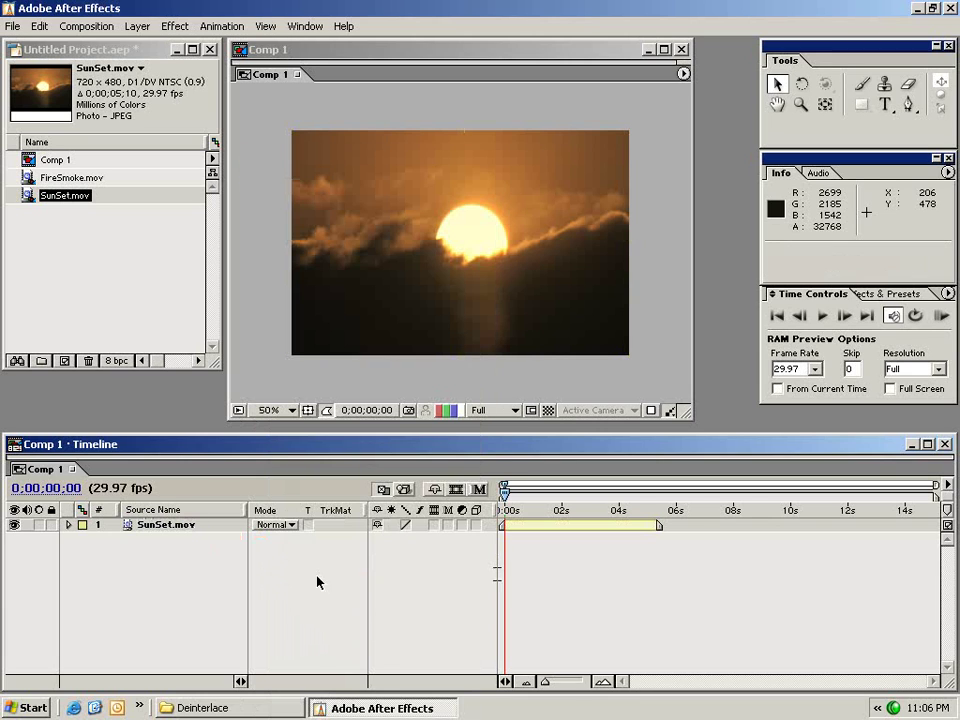
left_click(405, 525)
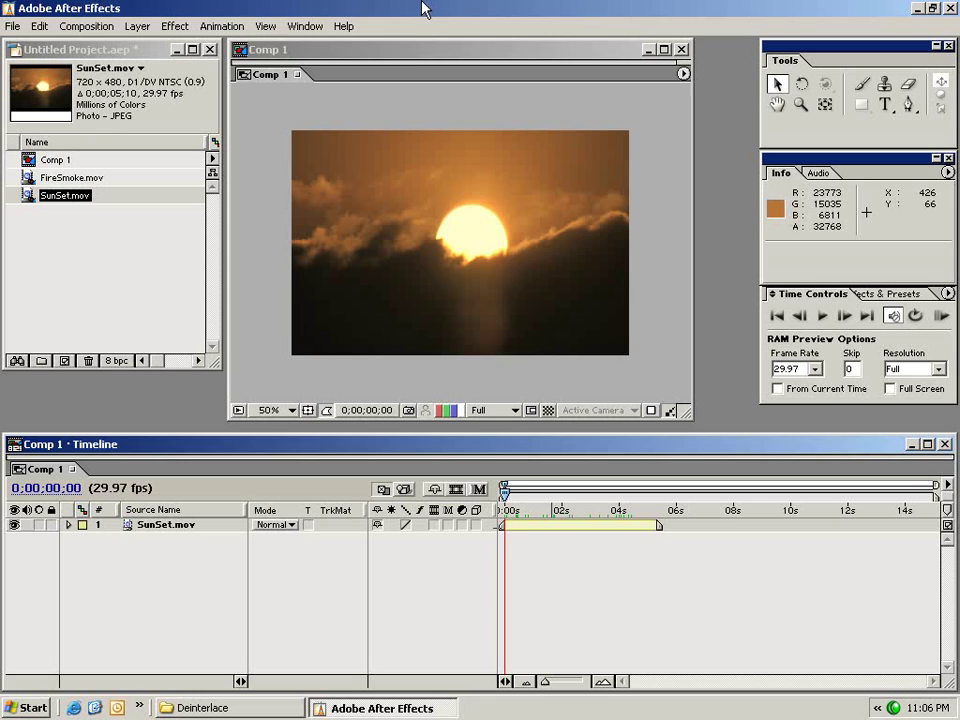
Keep the viewer at 50% magnification and turn the title/action-safe guides on, then off
left_click(413, 56)
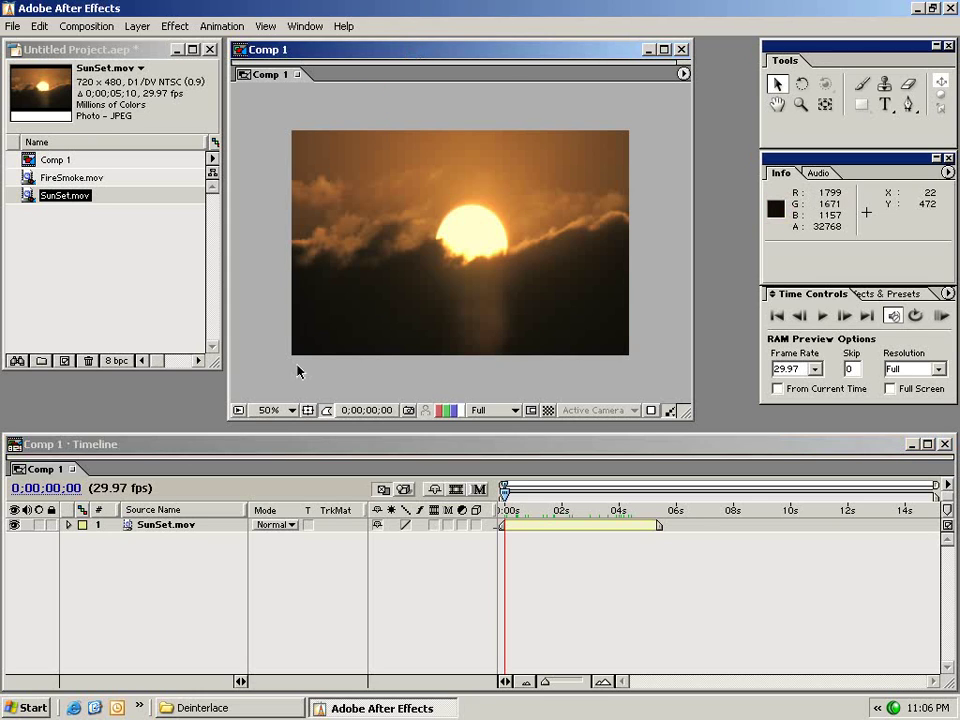
left_click(287, 411)
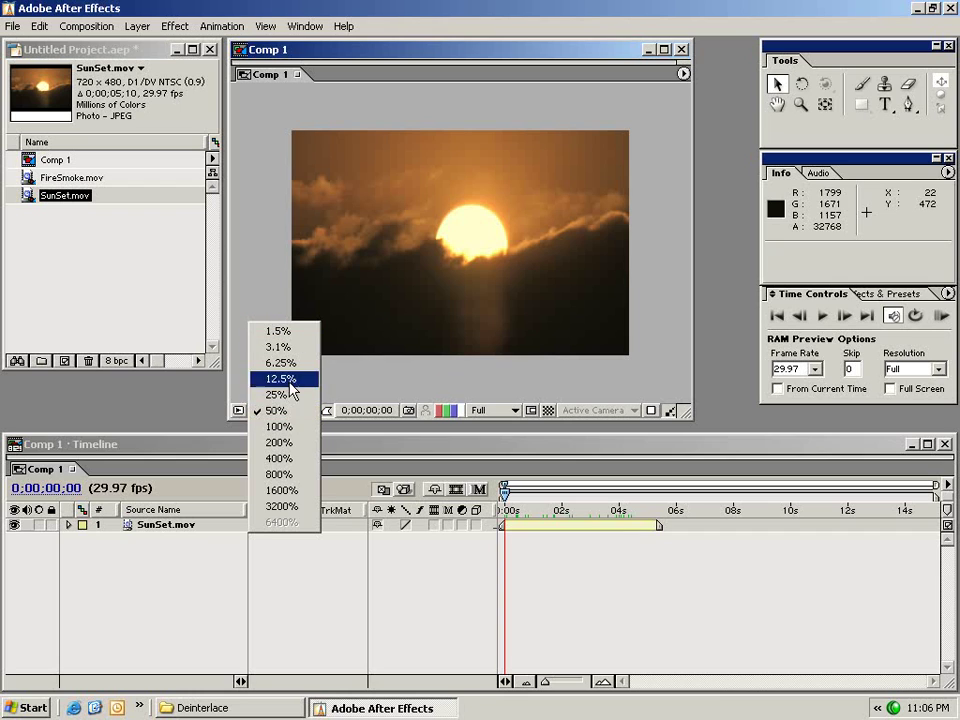
left_click(290, 410)
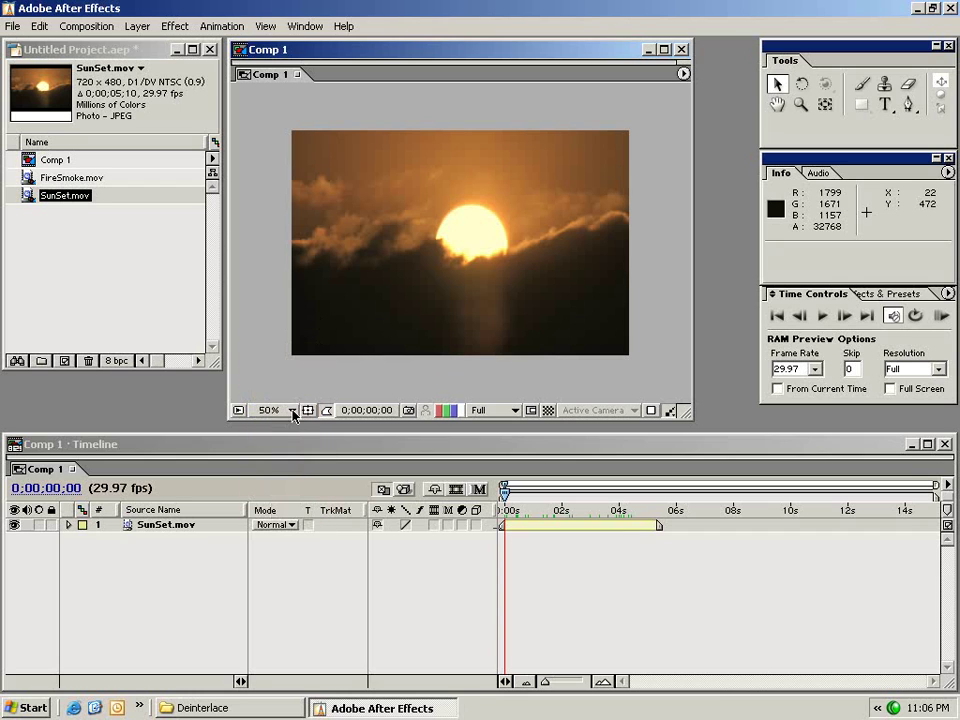
left_click(309, 411)
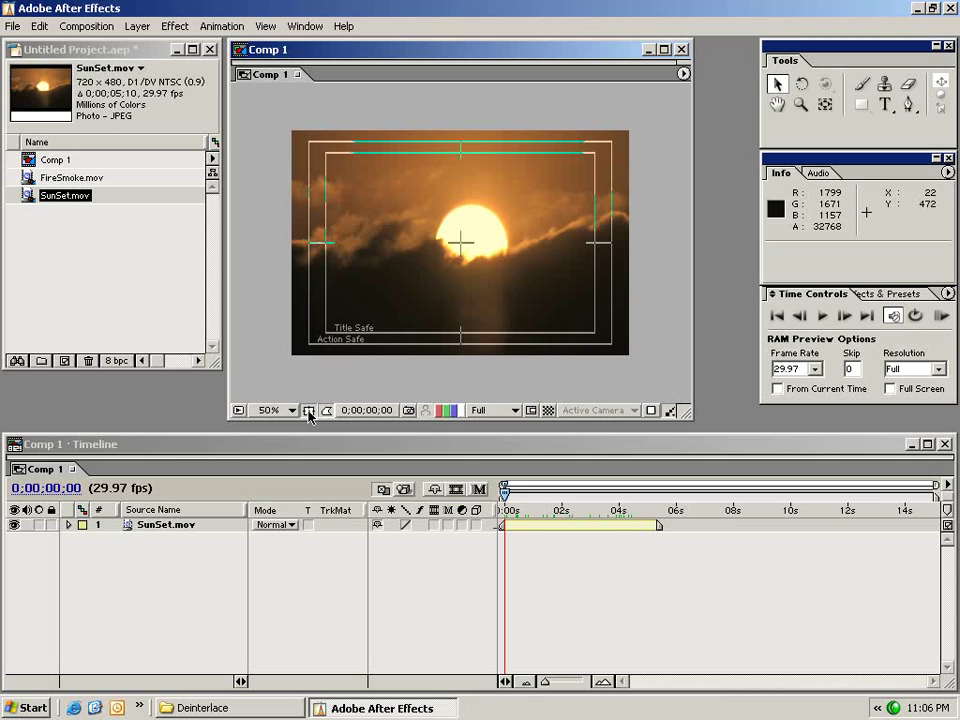
left_click(309, 411)
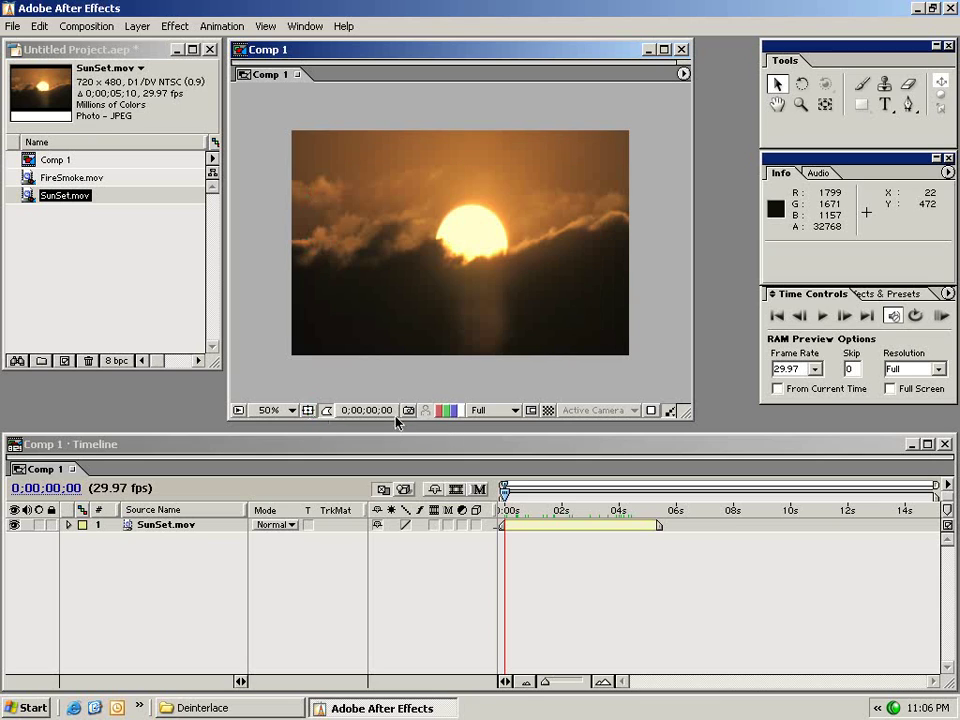
Try Half and Quarter preview resolution, then return to Full
left_click(479, 412)
left_click(493, 430)
left_click(492, 413)
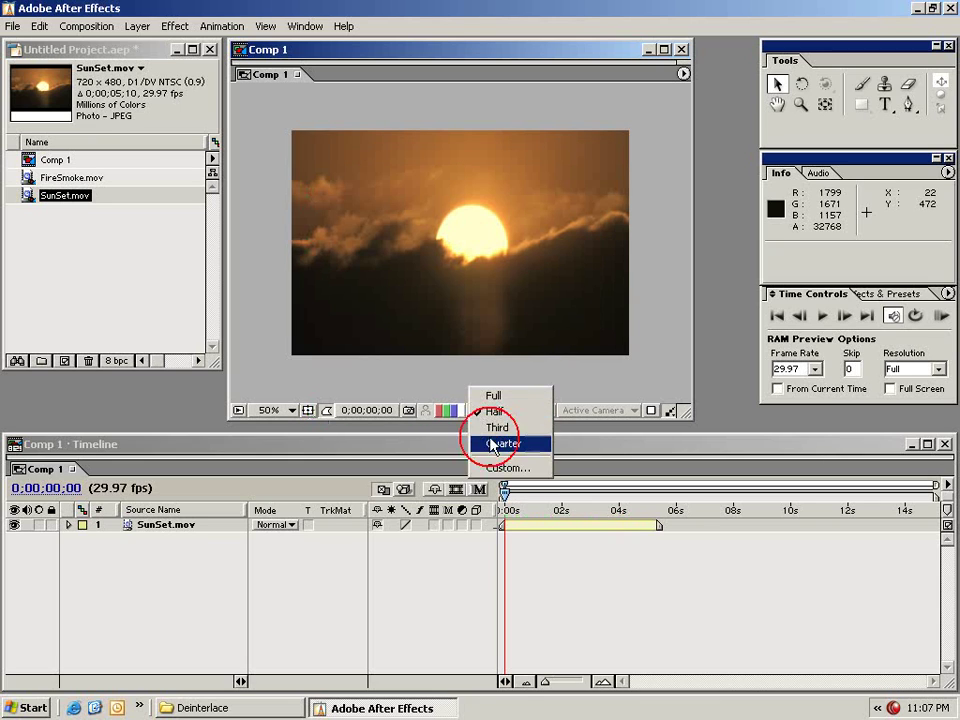
left_click(492, 443)
left_click(488, 411)
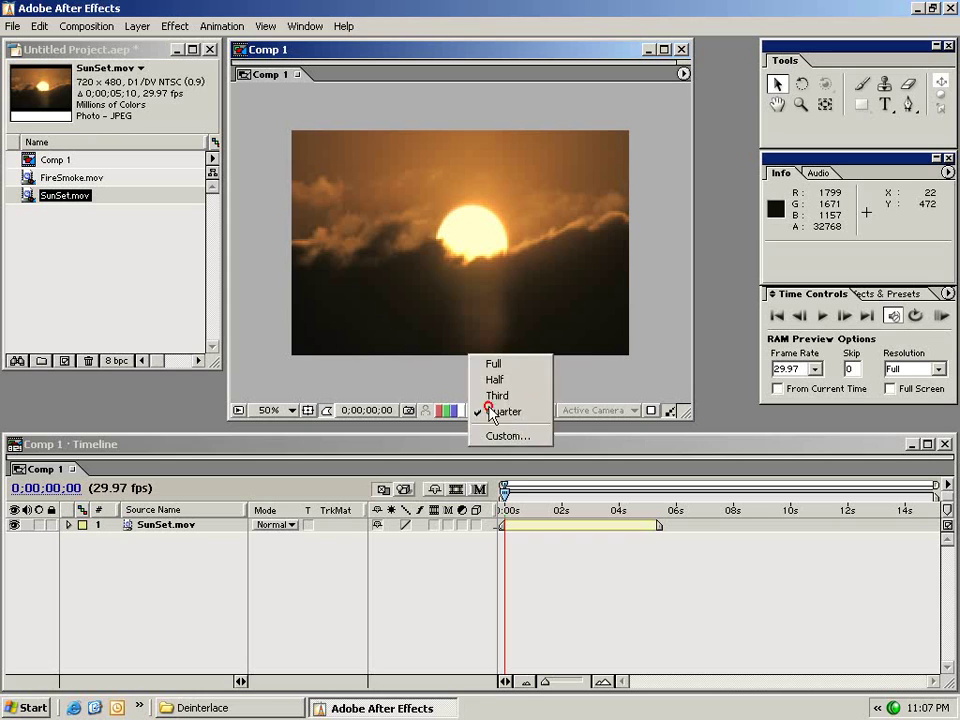
left_click(492, 366)
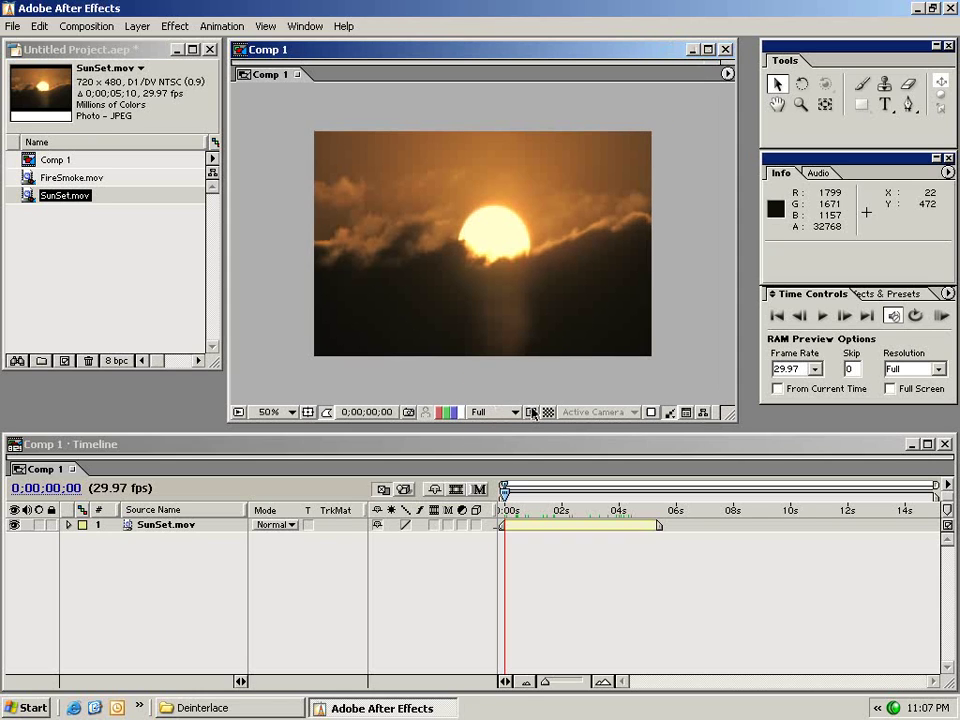
Draw a region of interest over most of the image, then turn it off
left_click(532, 413)
left_click_drag(334, 157, 612, 332)
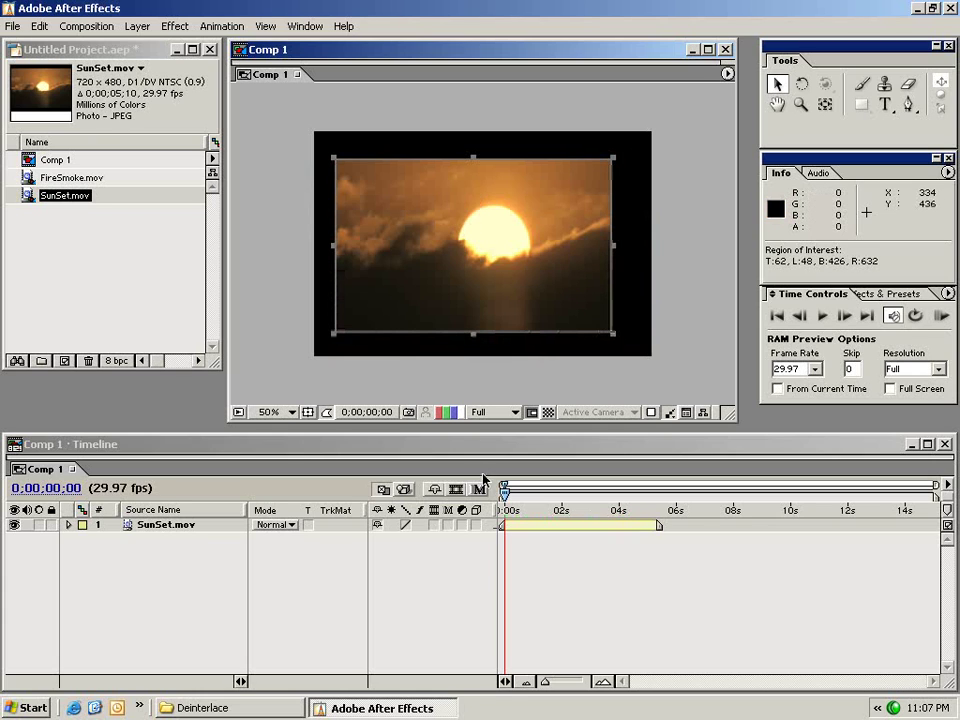
left_click(532, 414)
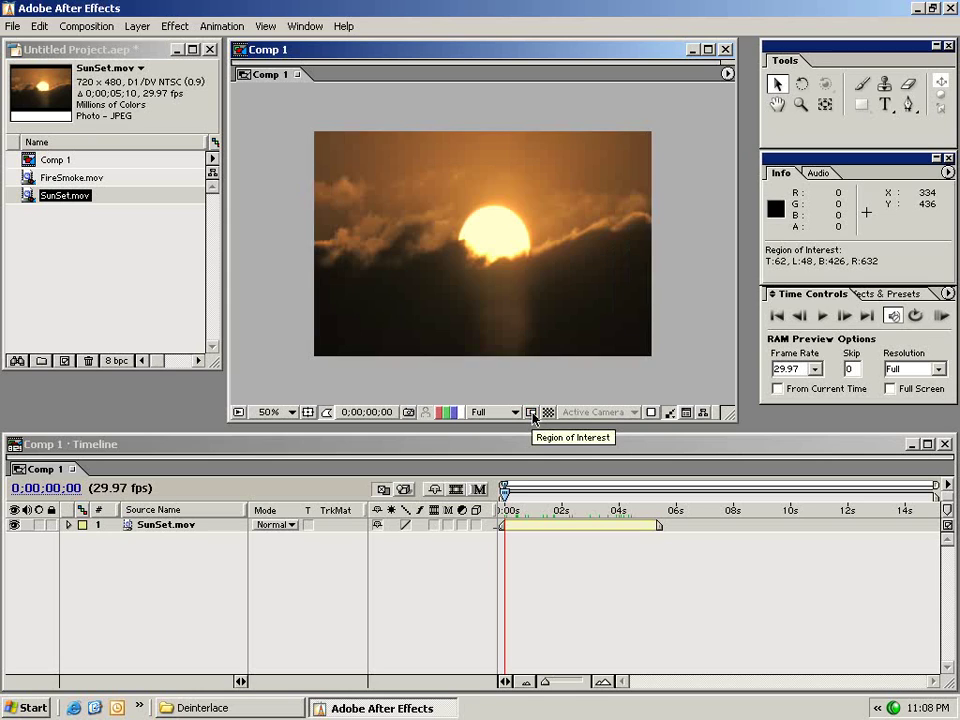
Add FireSmoke.mov and a second SunSet.mov to the timeline, undoing an accidental layer move
left_click(147, 447)
left_click(47, 240)
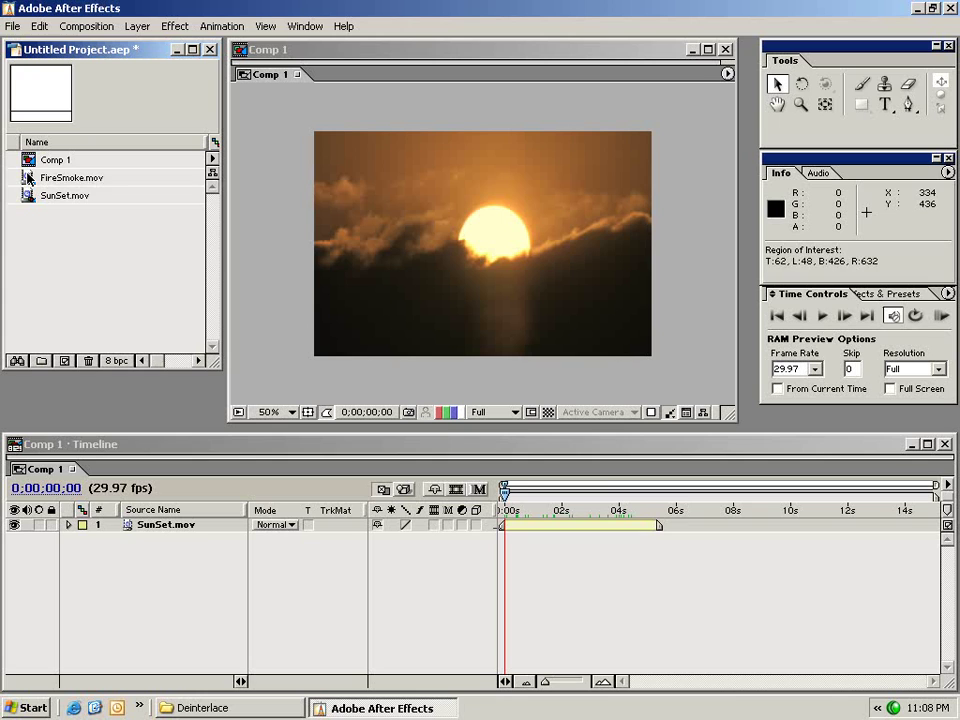
left_click_drag(28, 178, 585, 490)
left_click_drag(488, 253, 518, 212)
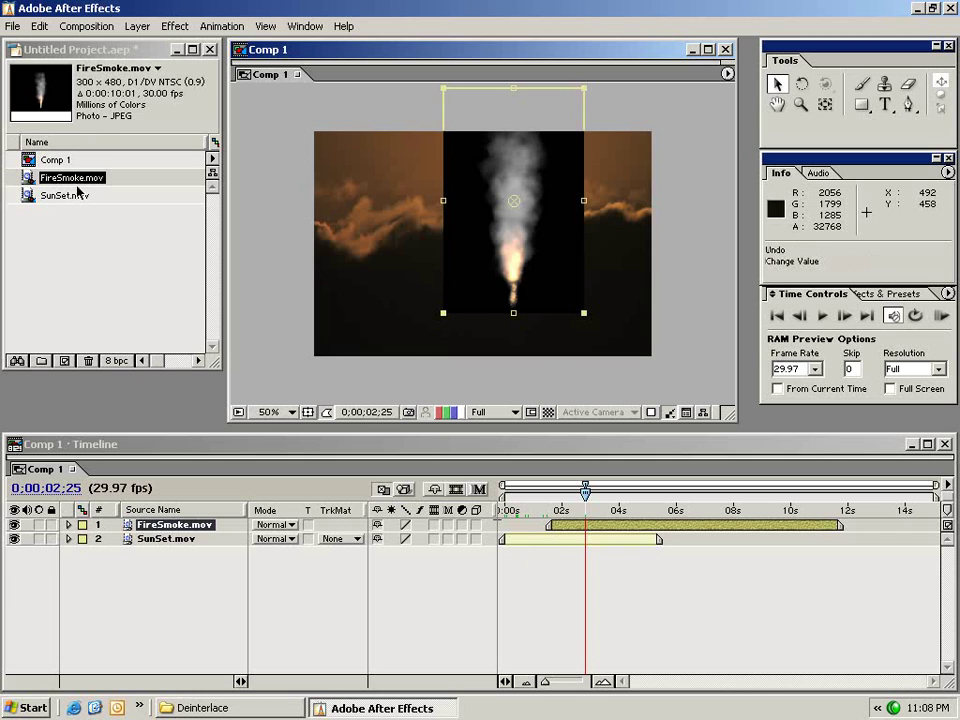
key("ctrl+z")
left_click_drag(76, 194, 535, 566)
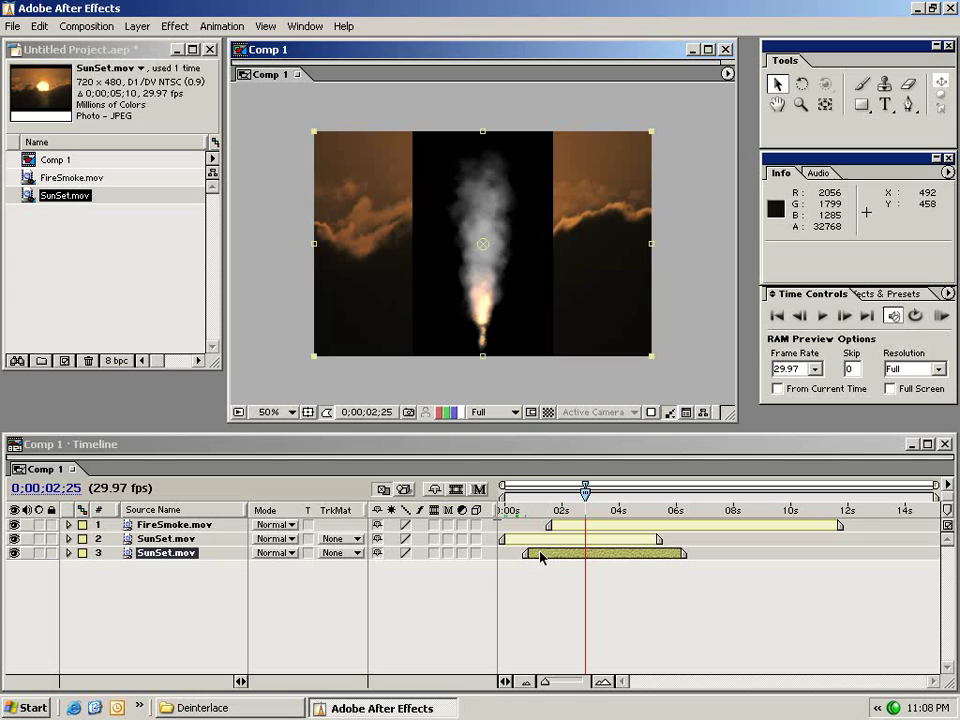
Slide the new SunSet and FireSmoke layer bars so both start at 0
key("Home")
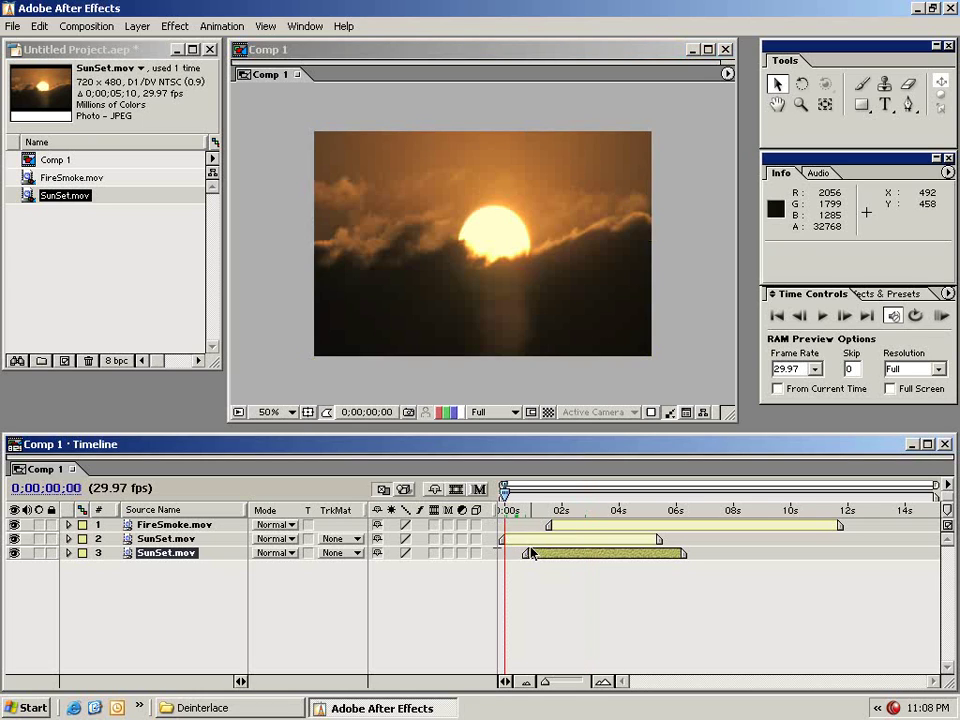
left_click_drag(541, 558, 521, 560)
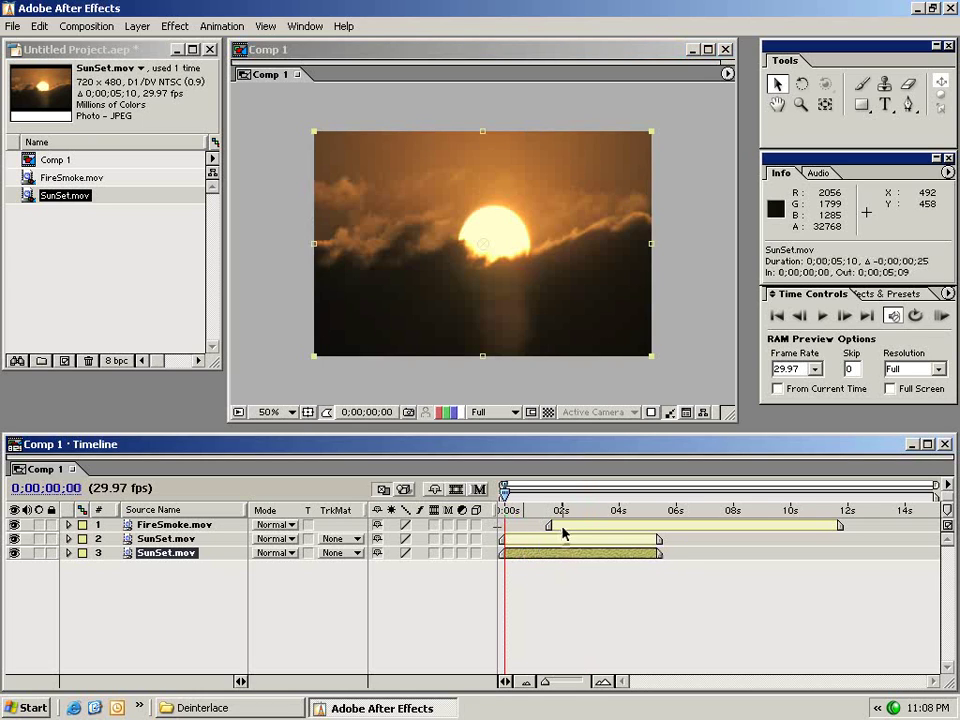
left_click_drag(563, 529, 503, 545)
key("shift+Page_Down")
key("shift+Page_Down")
key("shift+Page_Down")
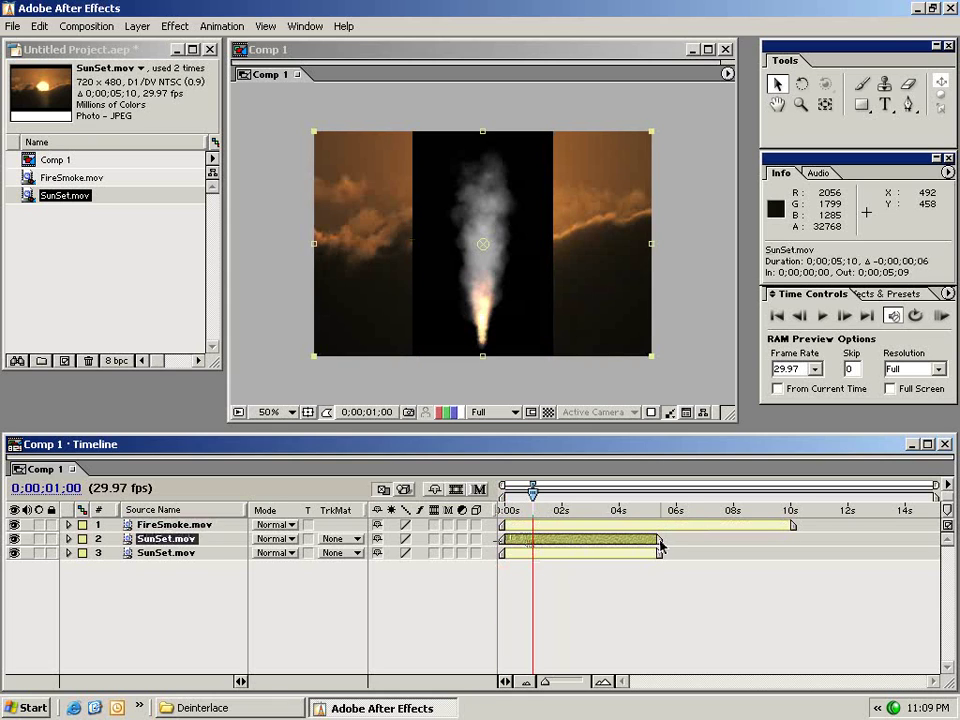
mouse_move(660, 545)
left_mouse_down()
mouse_move(628, 542)
mouse_move(671, 549)
left_mouse_up()
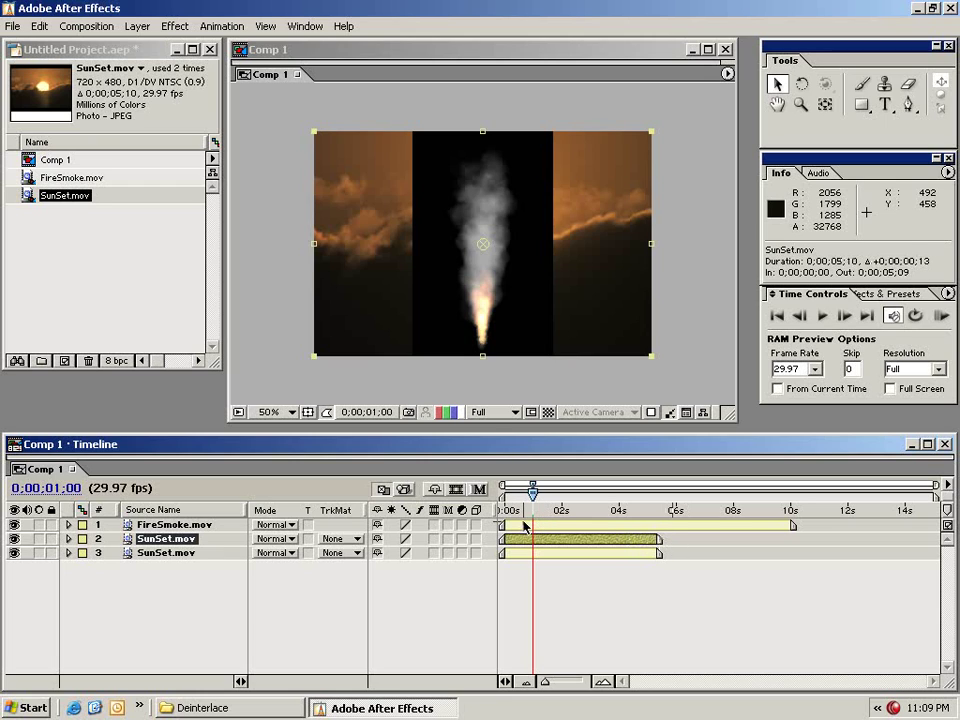
Apply Fast Blur from Blur & Sharpen to the FireSmoke layer
left_click(559, 565)
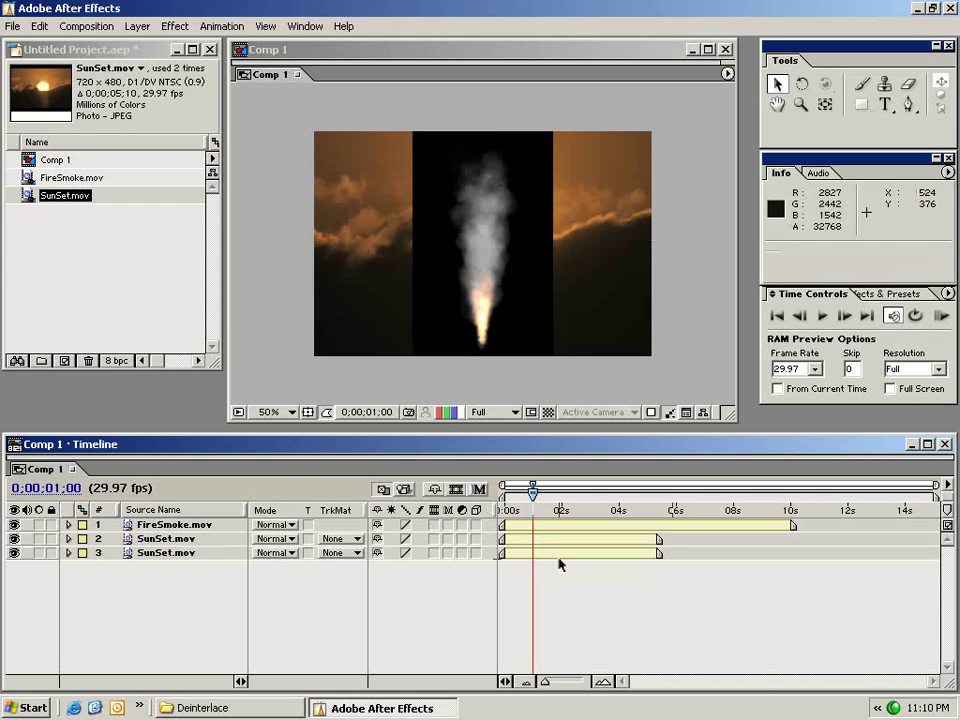
left_click(509, 530)
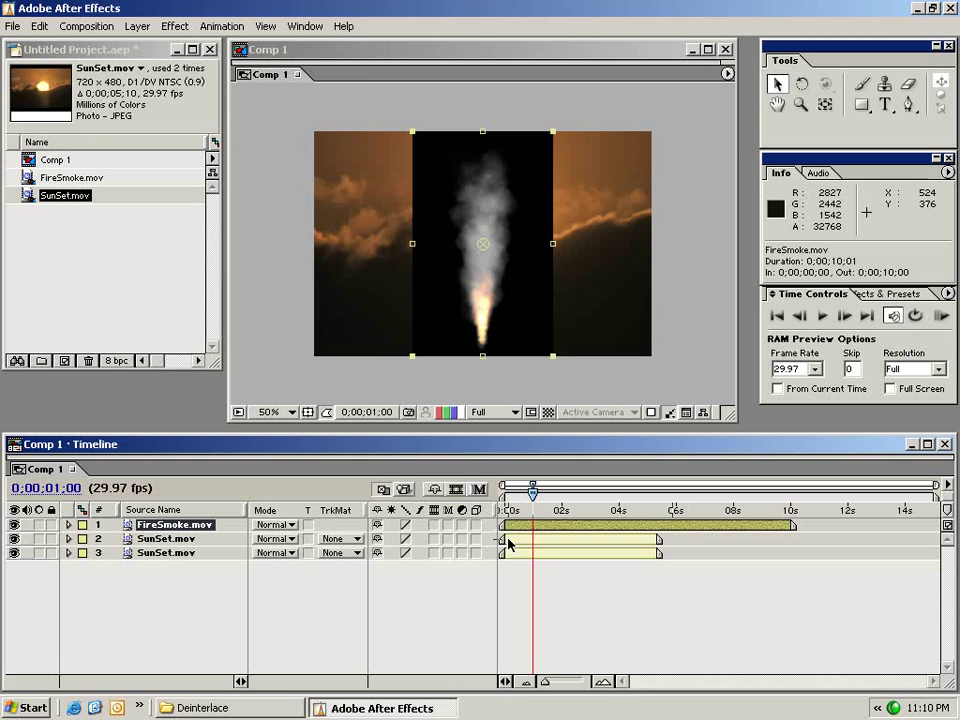
left_click(175, 27)
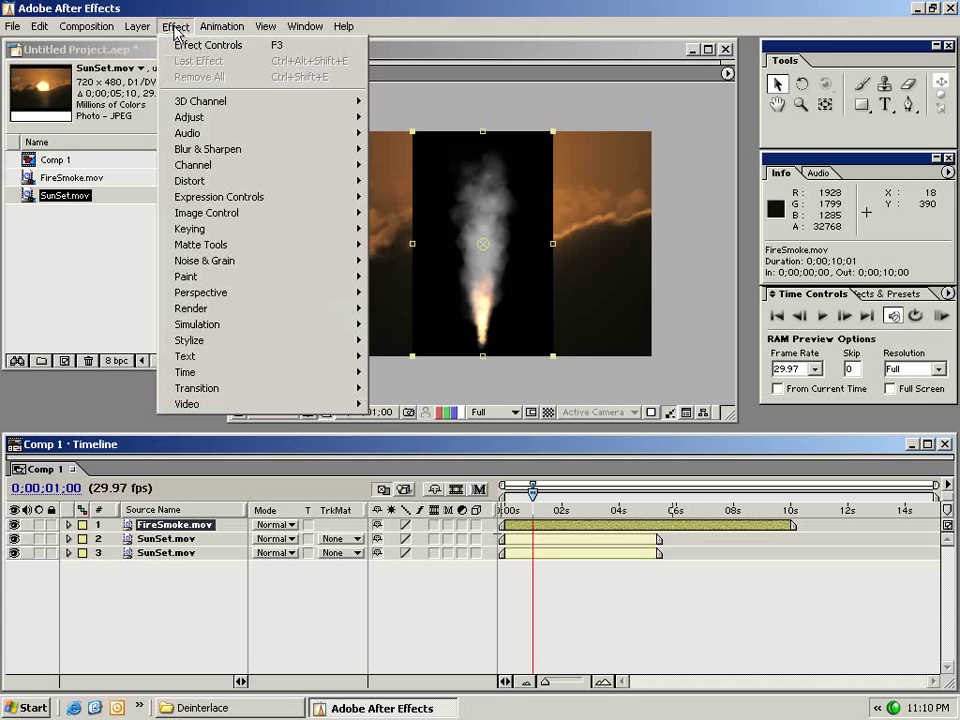
mouse_move(210, 149)
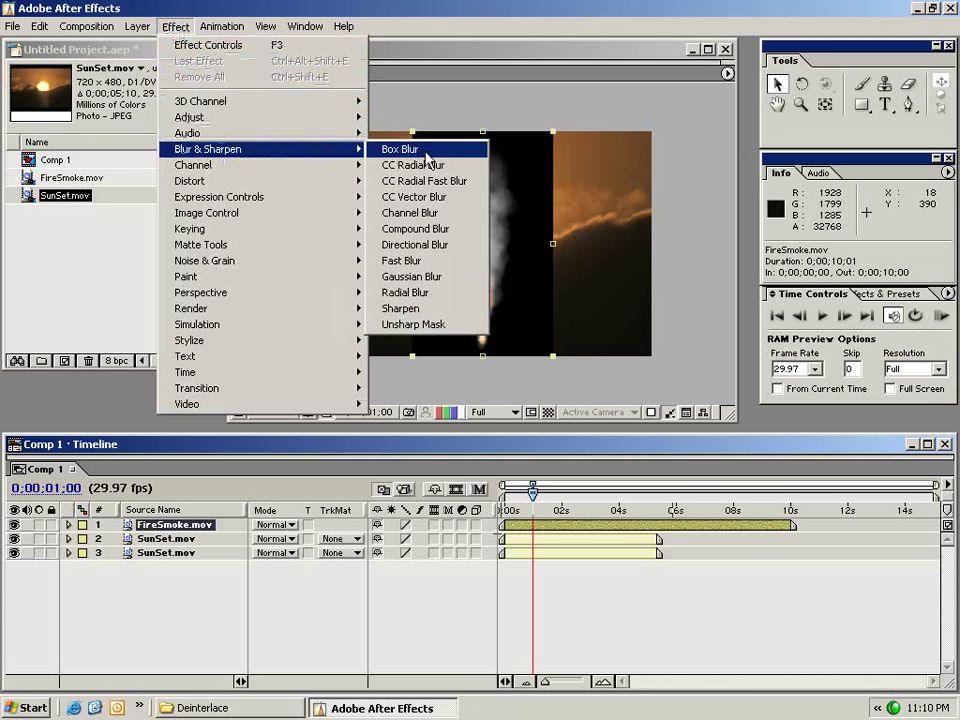
left_click(414, 260)
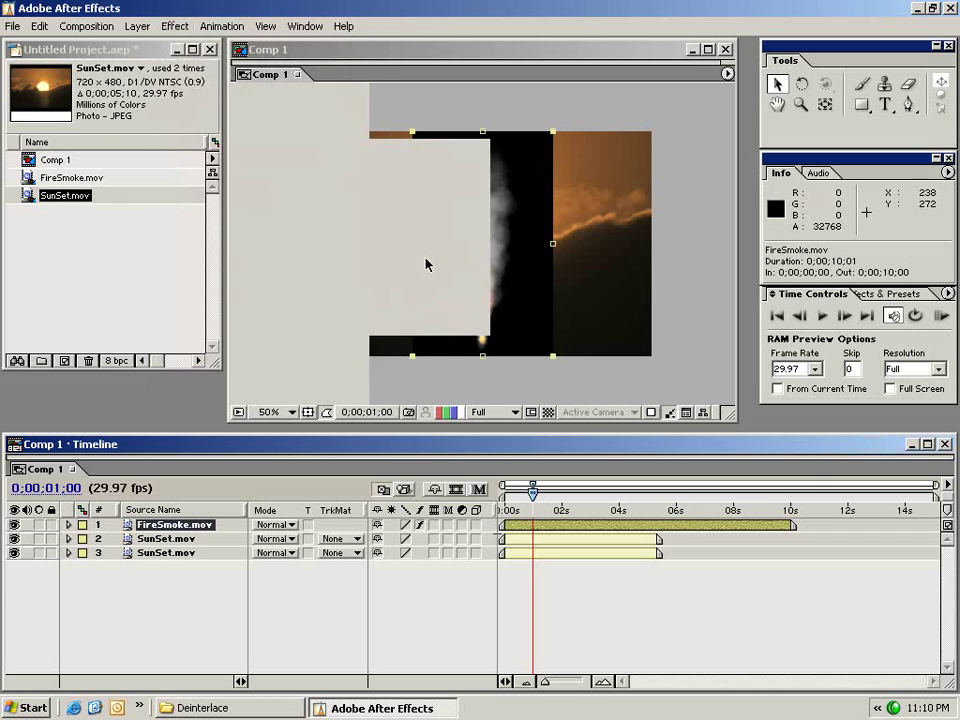
Arrange the Effect Controls panel and set Fast Blur's Blurriness to 50
left_click_drag(543, 249, 130, 187)
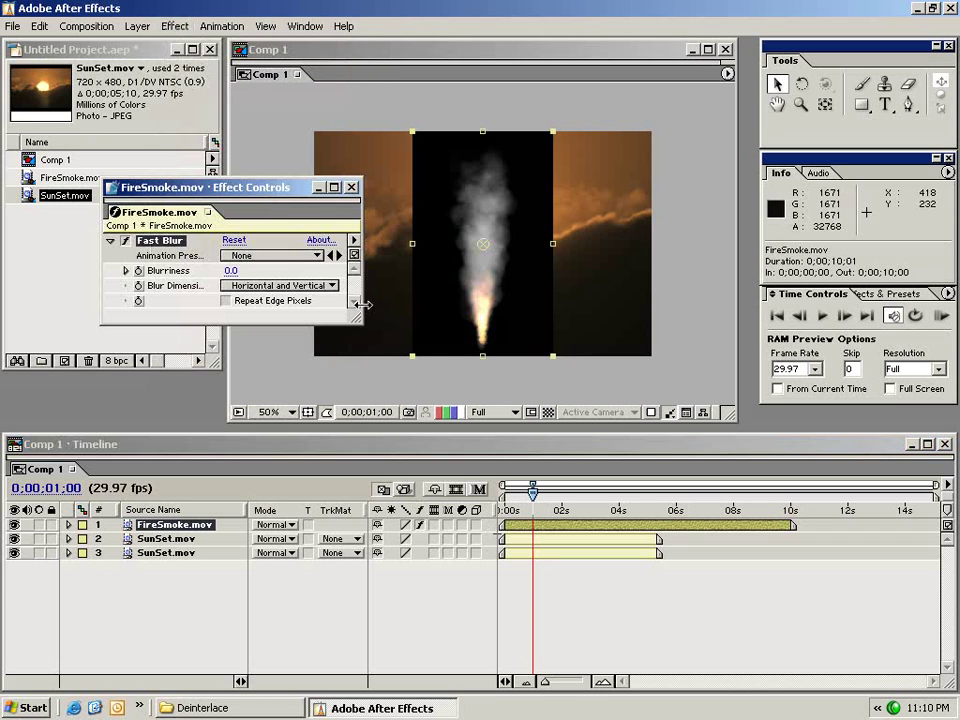
left_click_drag(358, 321, 380, 555)
left_click_drag(215, 192, 180, 176)
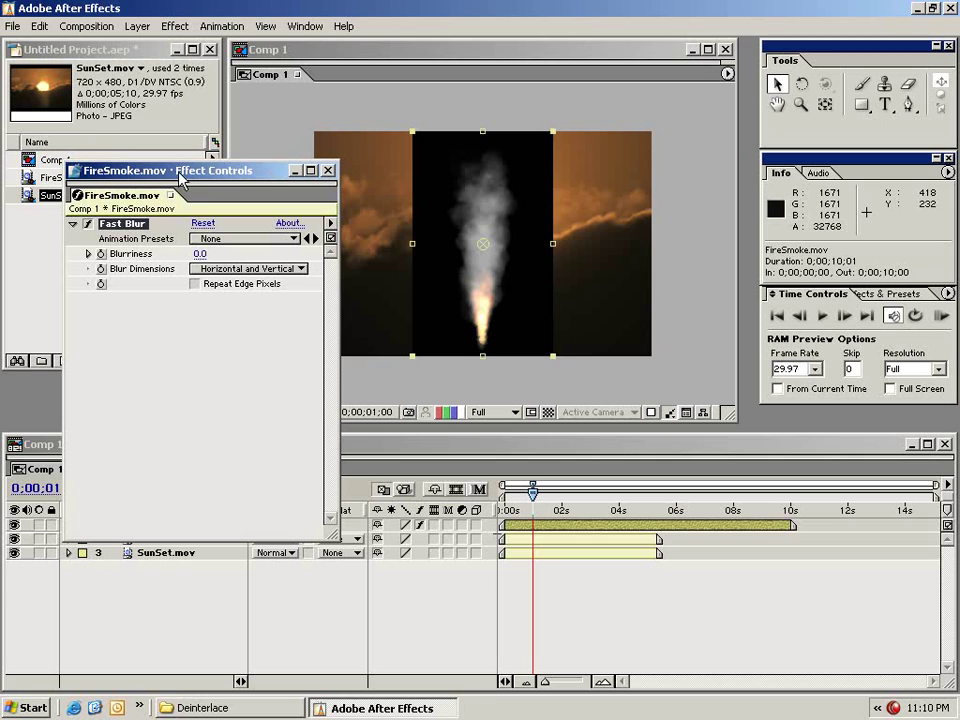
left_click(200, 253)
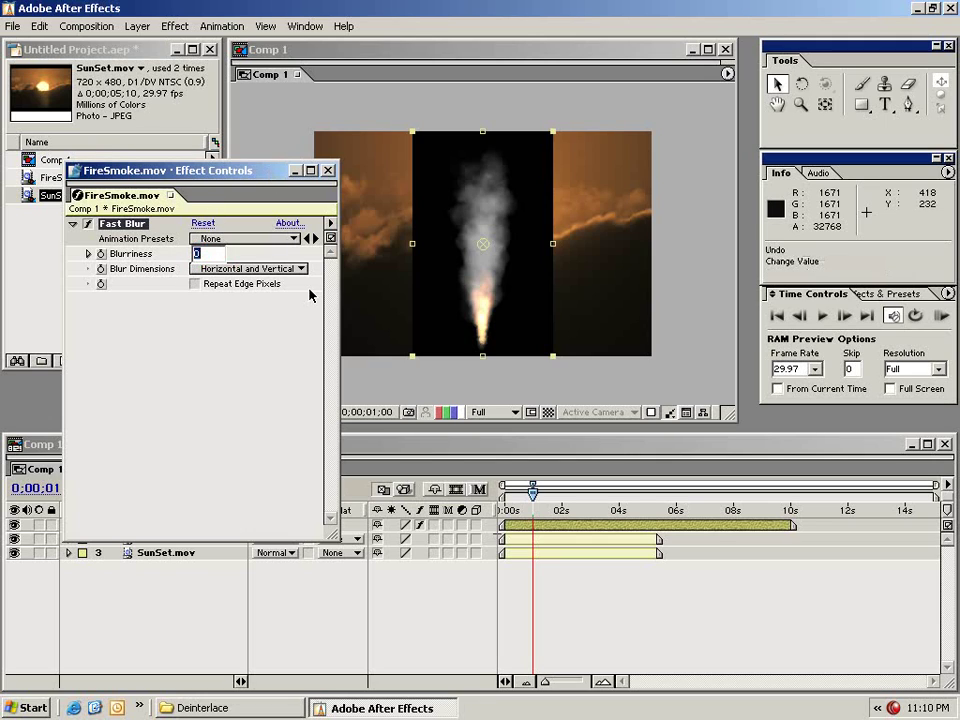
type("50")
key("Return")
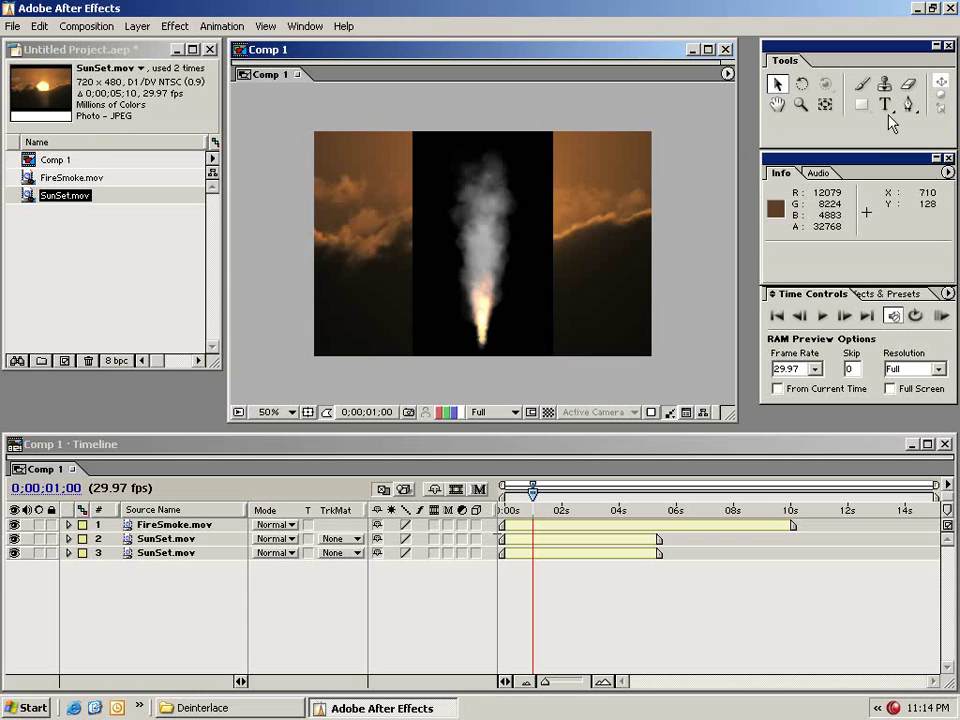
Create a text layer reading 'test' and move it to the frame centre
left_click(885, 106)
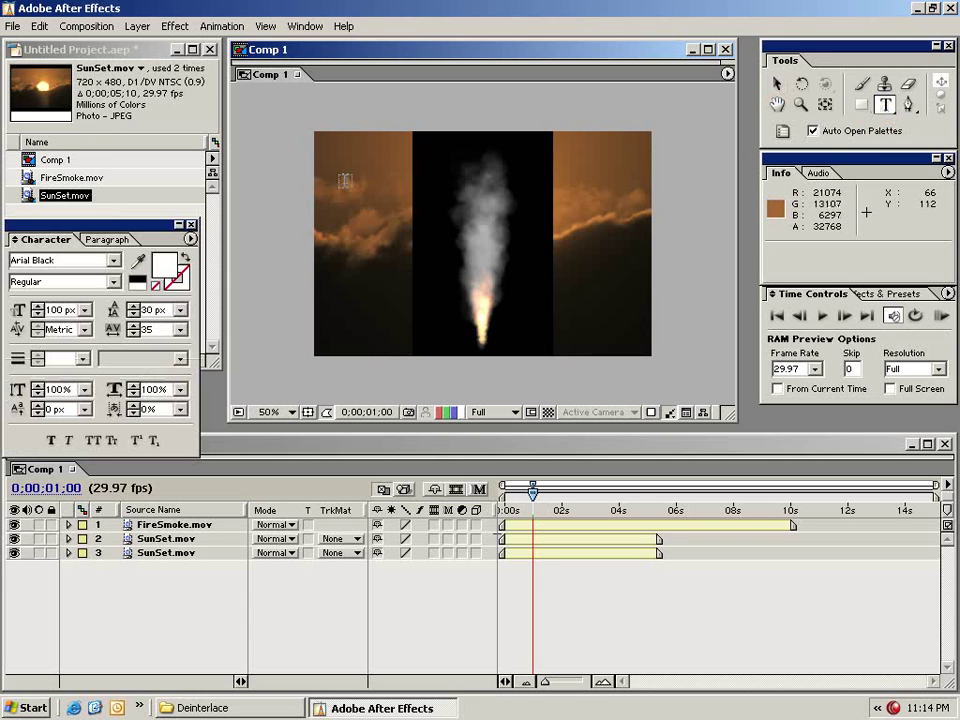
left_click(370, 208)
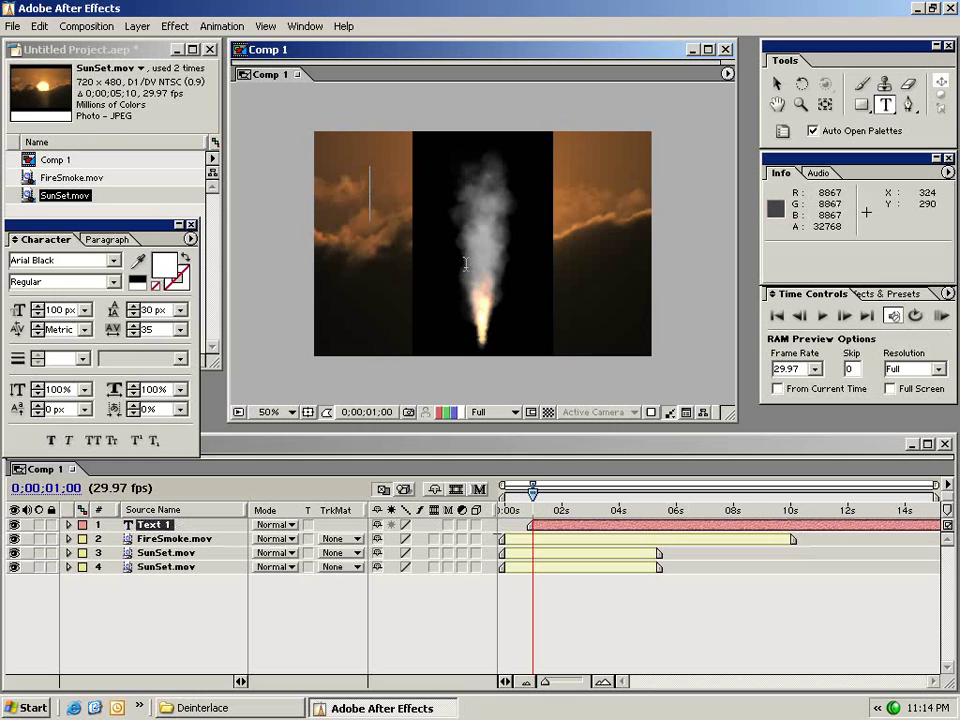
type("test")
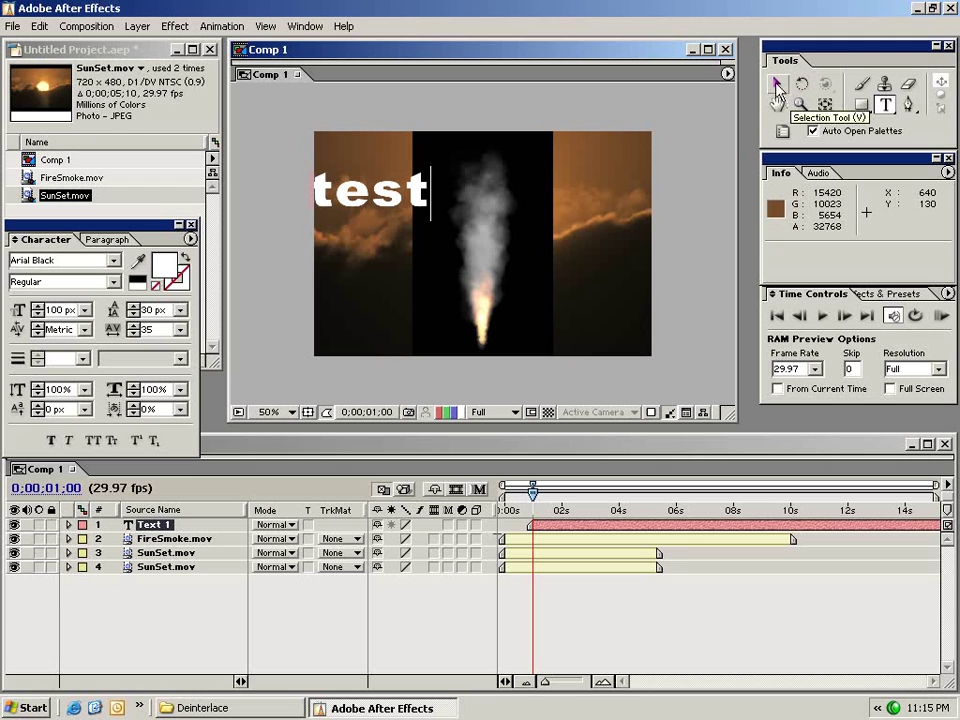
left_click(777, 88)
left_click_drag(372, 197, 435, 250)
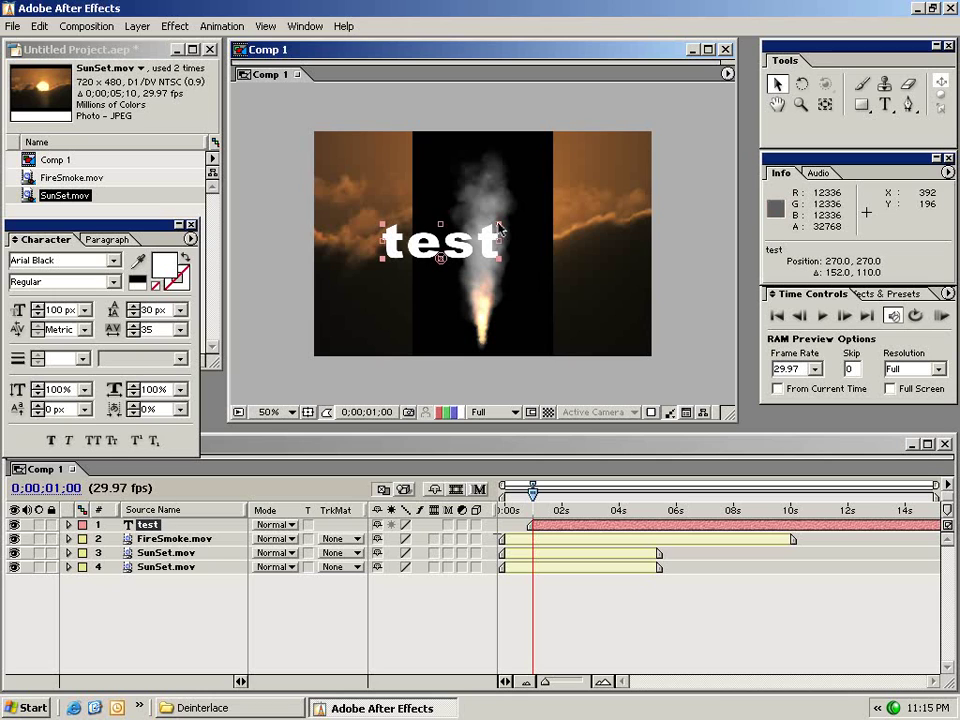
Scale the test text to about 271%, then 446% at 100% zoom, and undo the oversize scale
left_click_drag(500, 227, 527, 189)
left_click_drag(473, 240, 489, 240)
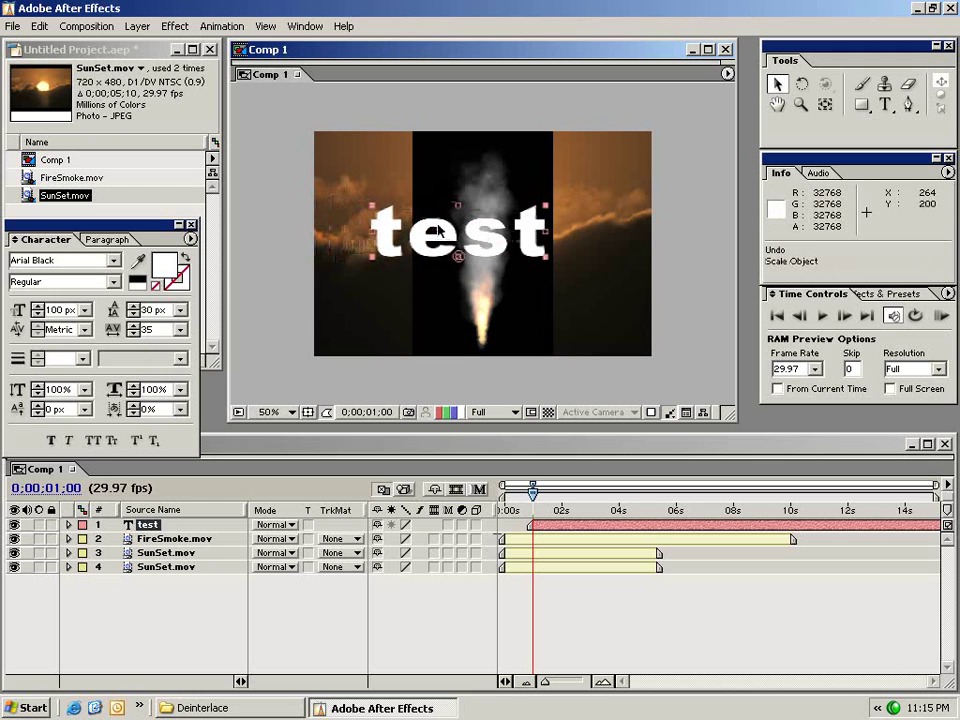
key("period")
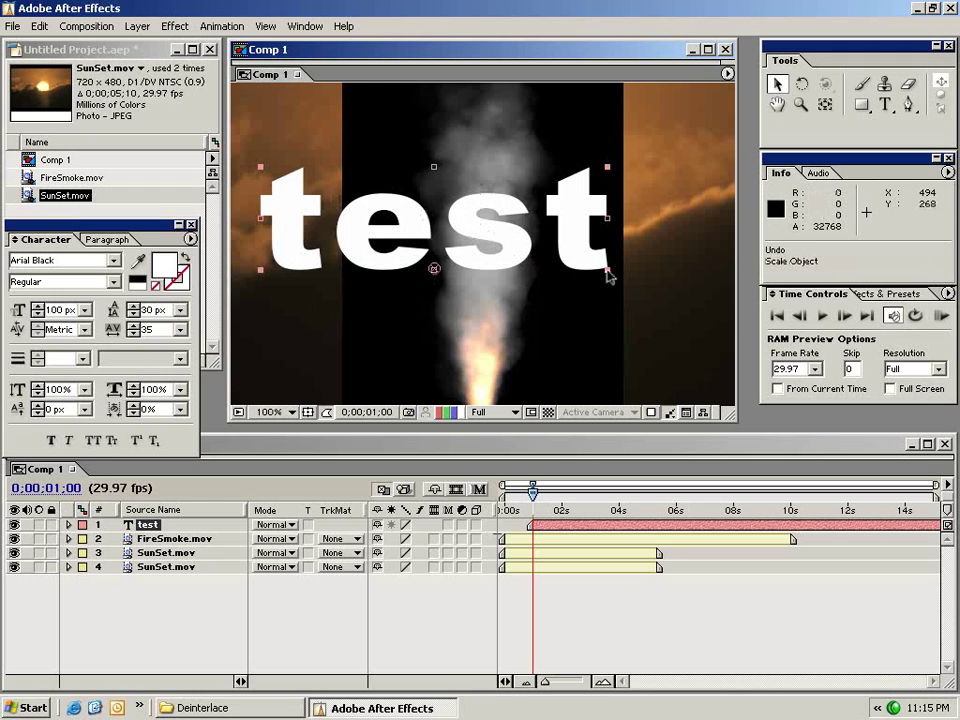
left_click_drag(607, 272, 910, 418)
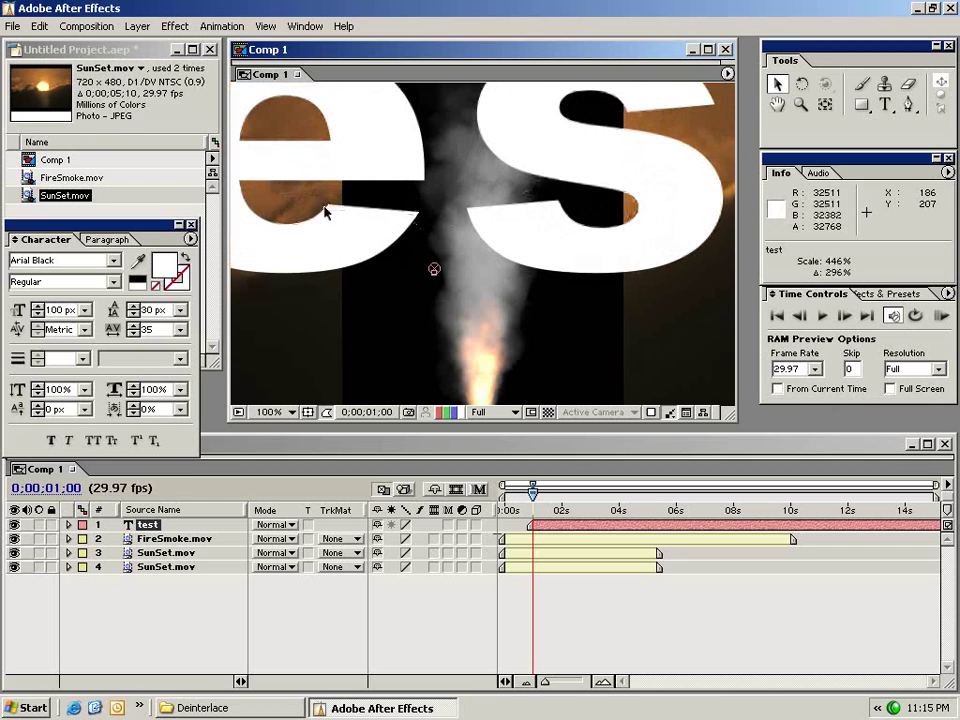
key("comma")
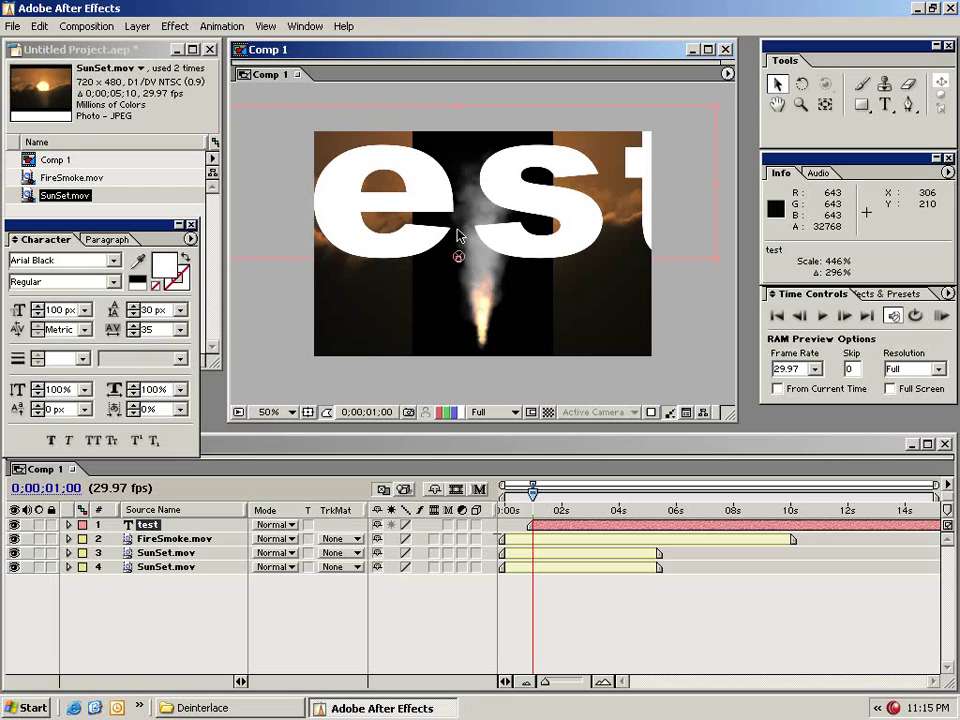
key("ctrl+z")
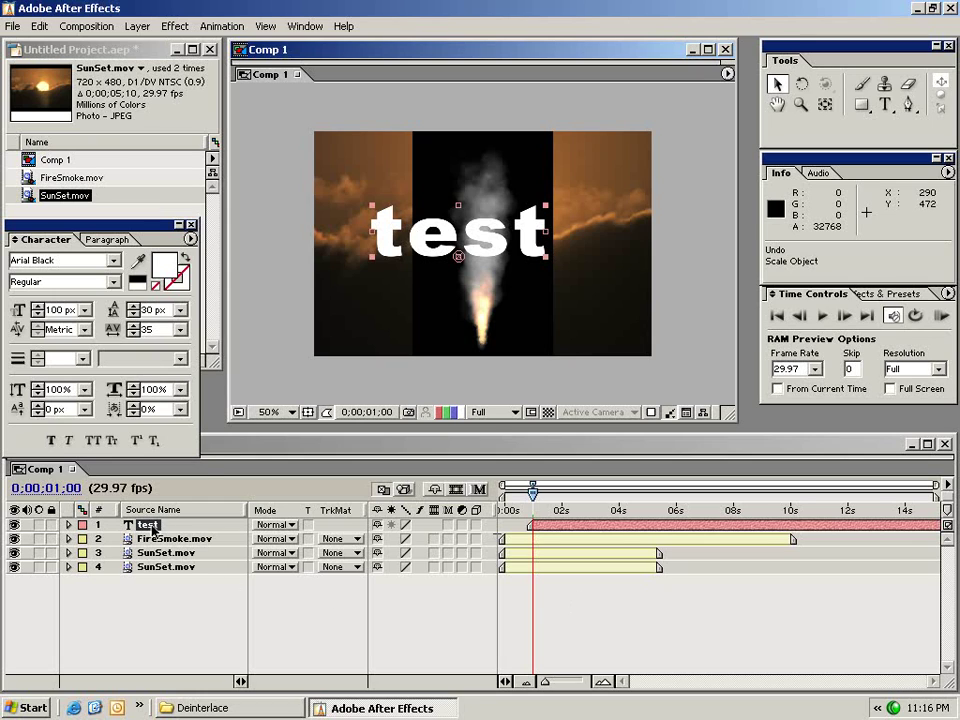
Reveal the test layer's Transform properties and scrub its Scale and Rotation values
left_click_drag(419, 237, 433, 244)
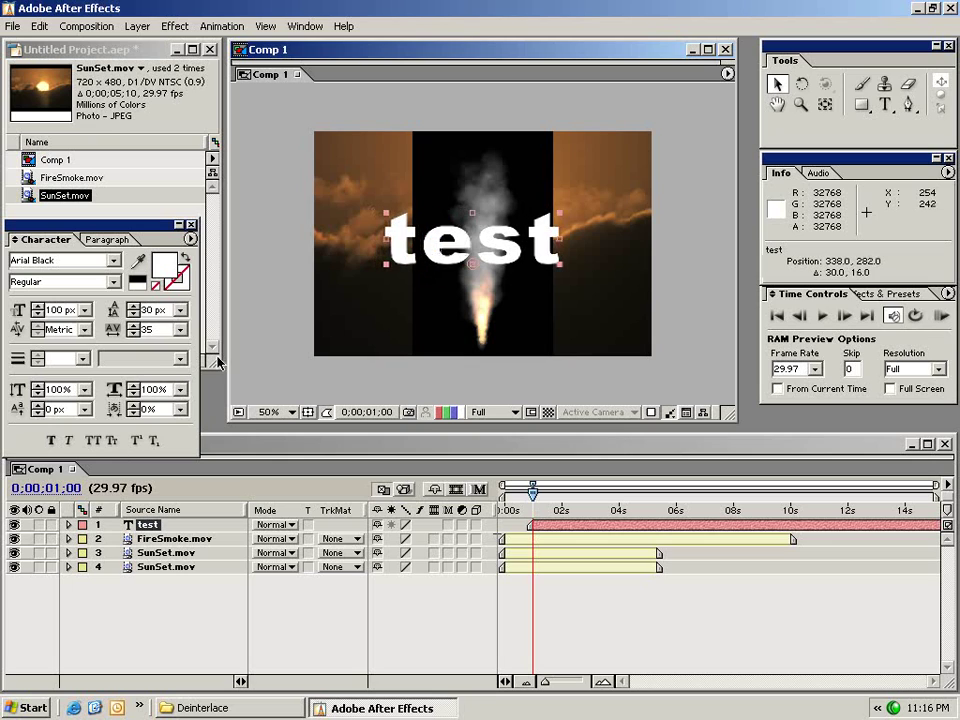
left_click(69, 525)
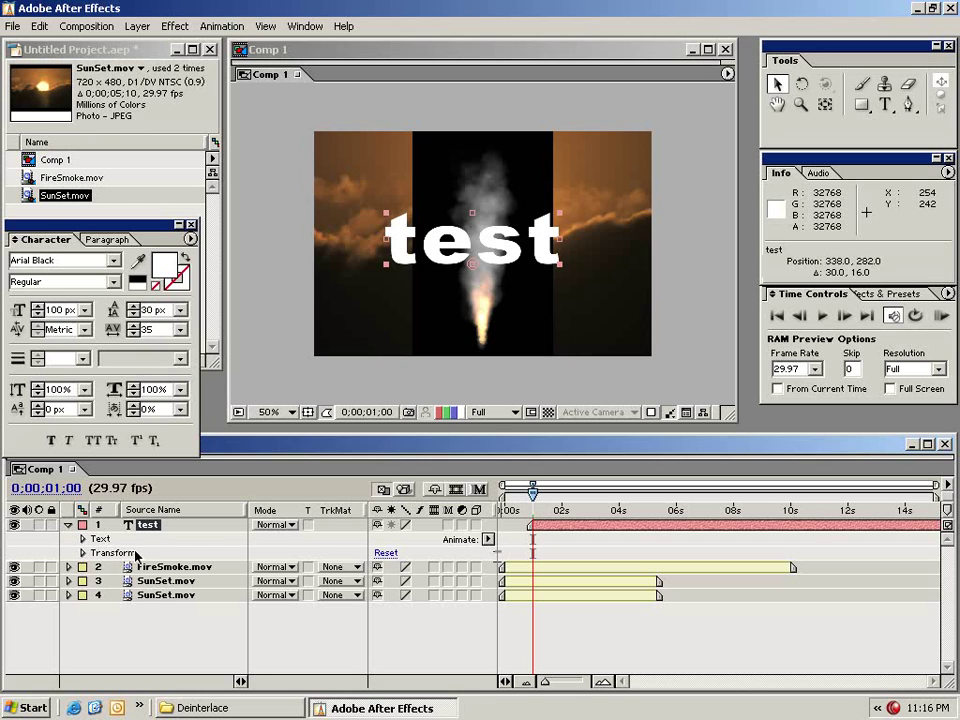
left_click(82, 553)
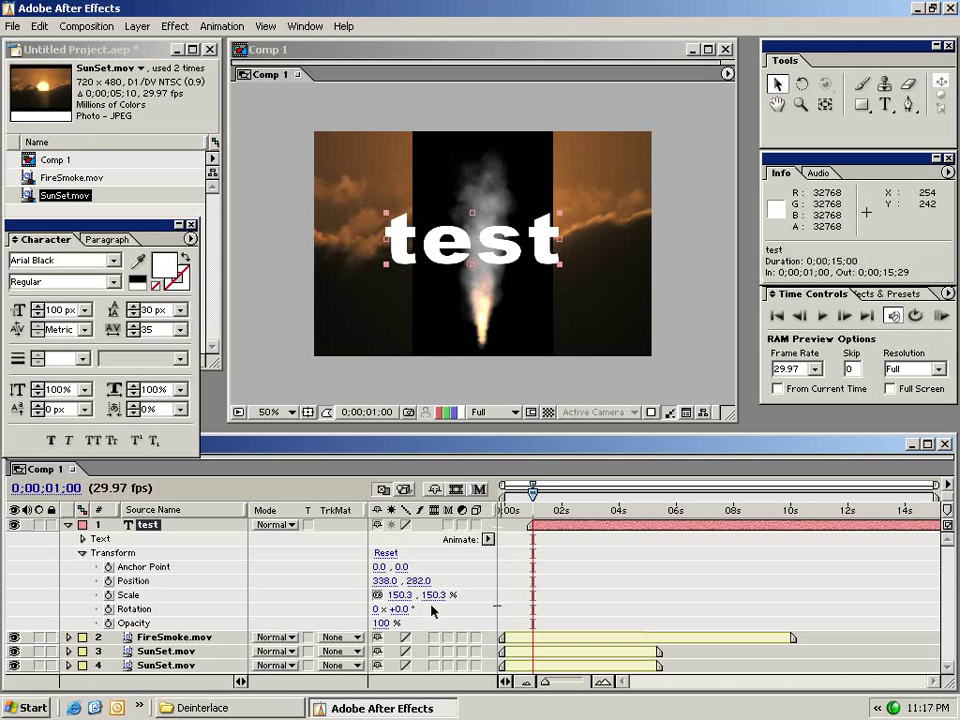
mouse_move(430, 596)
left_mouse_down()
mouse_move(477, 594)
mouse_move(464, 594)
left_mouse_up()
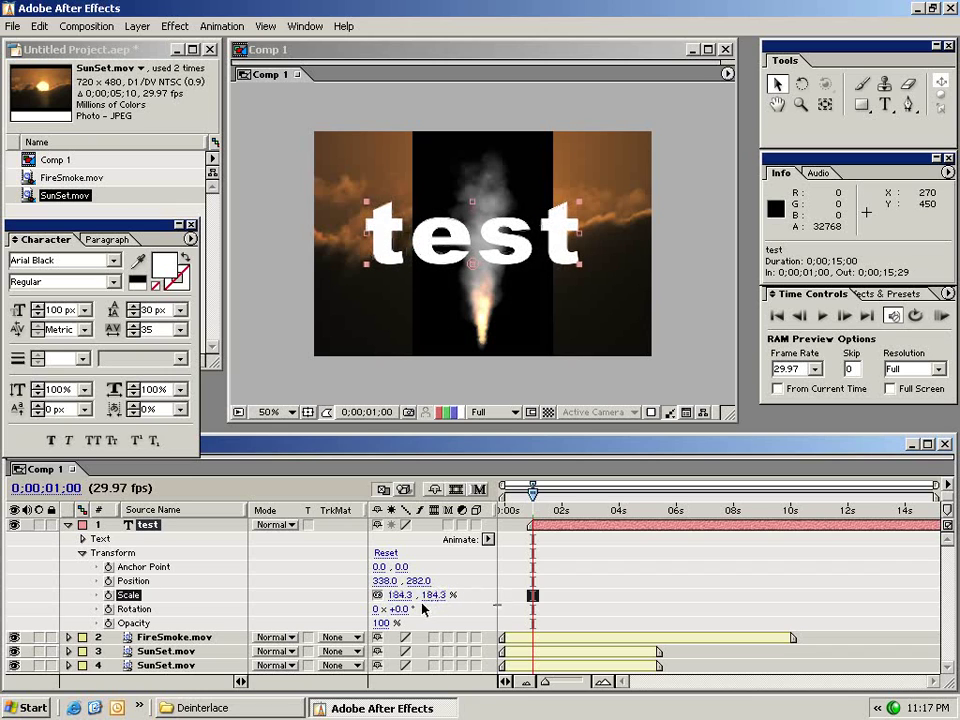
left_click_drag(403, 612, 354, 557)
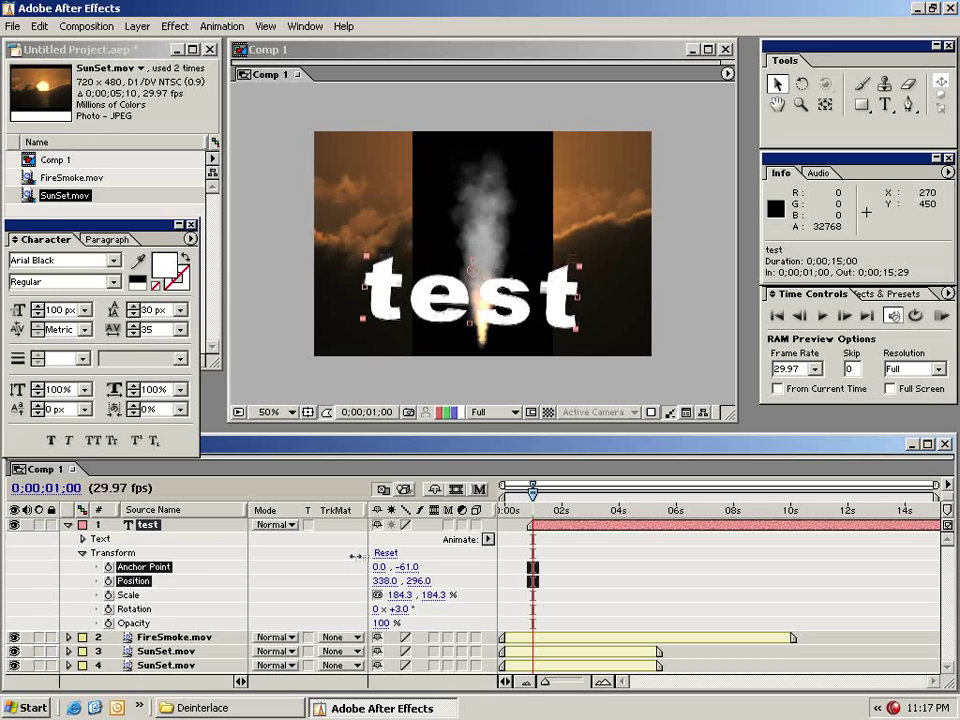
left_click_drag(436, 600, 471, 579)
Reset the test layer's Transform to defaults (360, 240, 100%, 0°) and deselect it
left_click(386, 553)
key("ctrl+z")
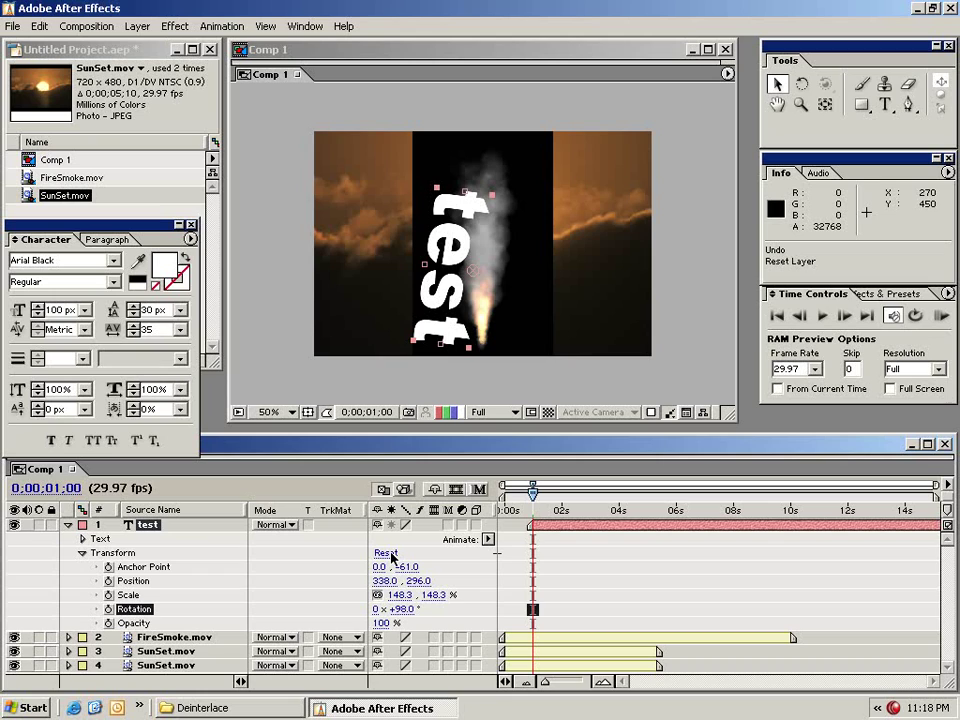
left_click(386, 553)
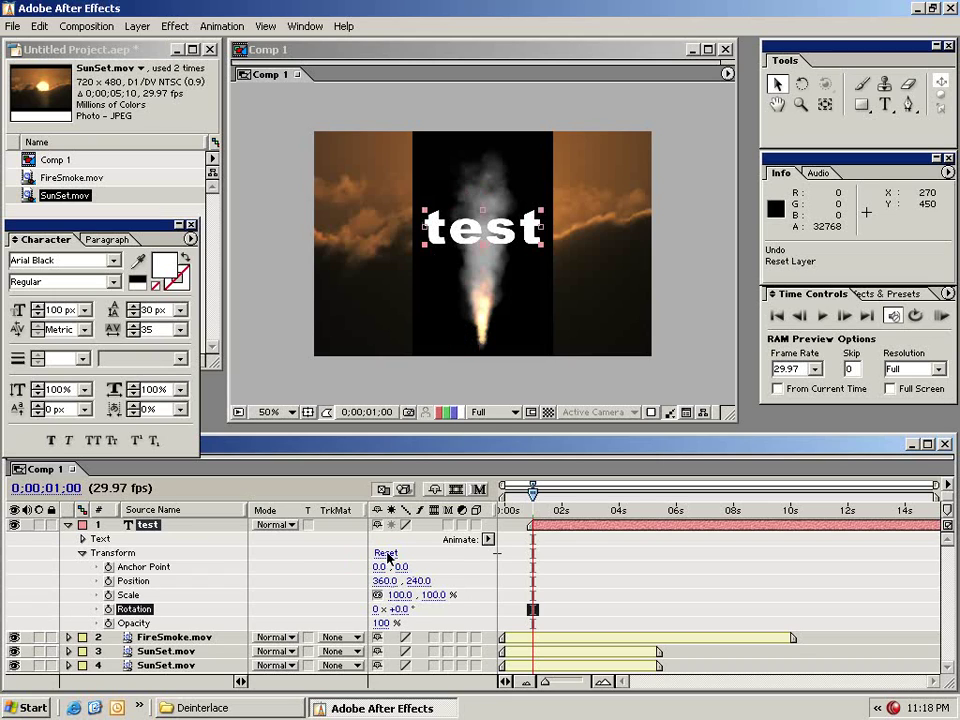
left_click(548, 556)
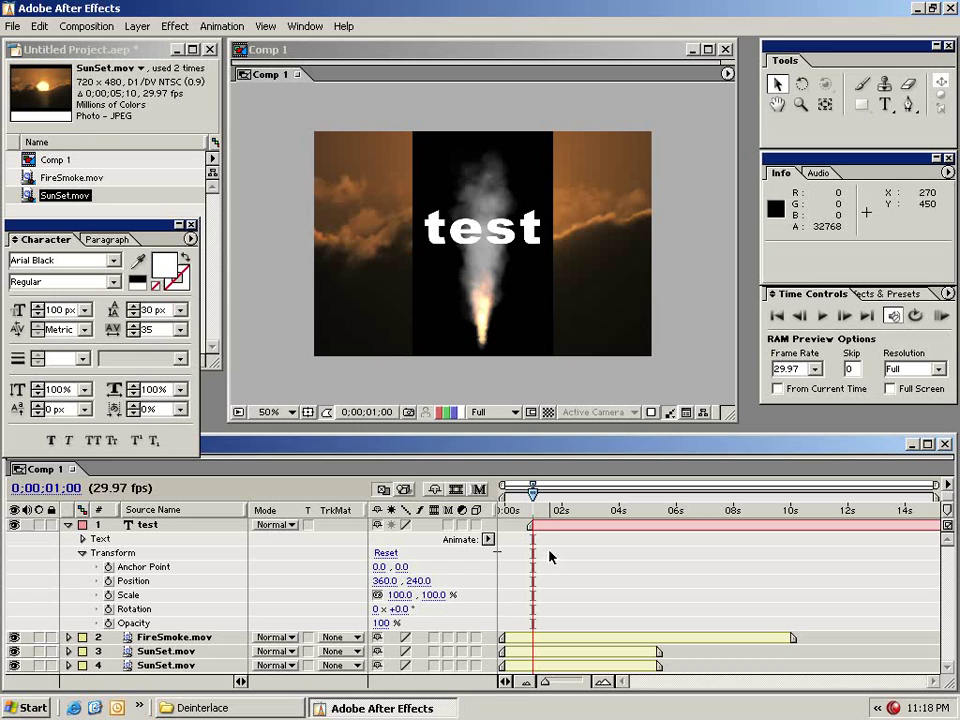
Park the test text just off the left edge of the frame
left_click(545, 526)
left_click_drag(527, 240, 308, 249)
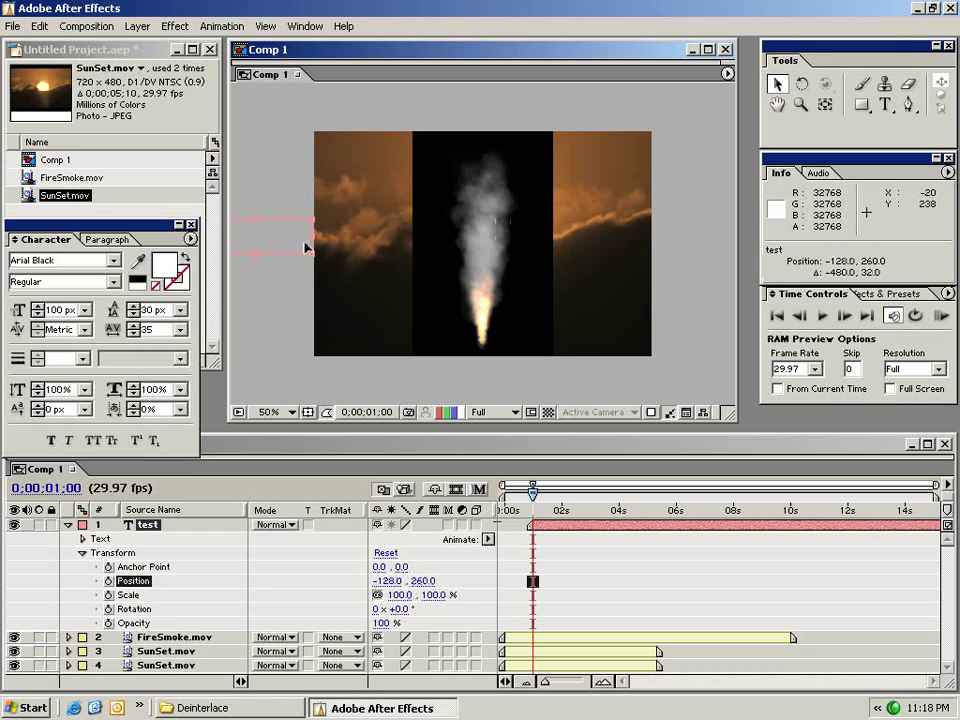
left_click(547, 538)
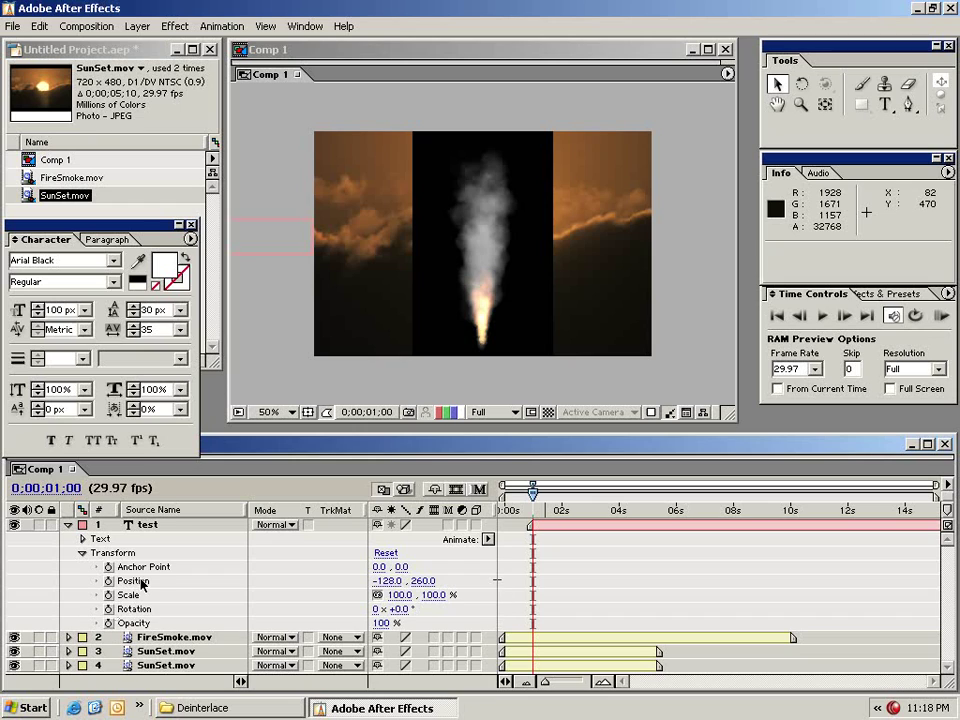
Keyframe Position at 1 second, then at about 2;19 drag the text off the right edge to 884, 256
left_click(109, 582)
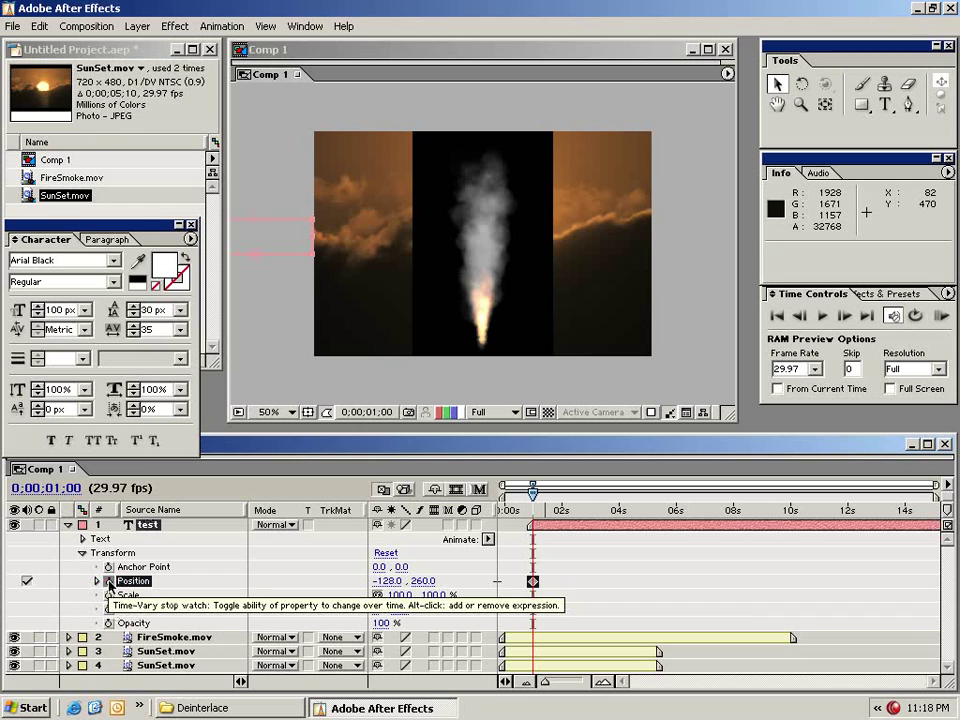
left_click(532, 582)
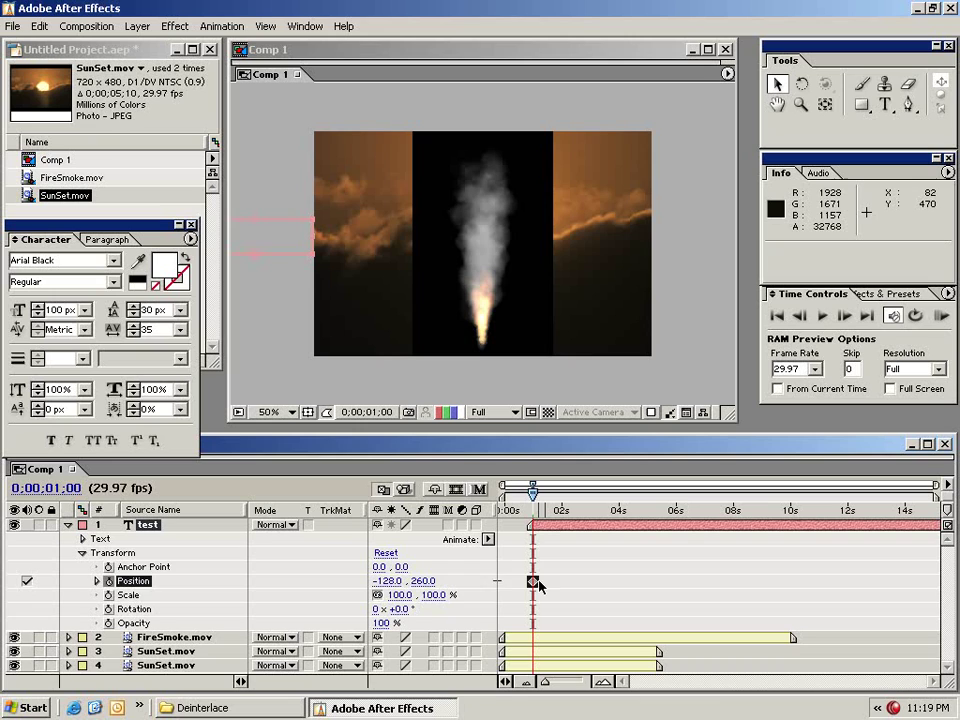
left_click_drag(532, 493, 580, 496)
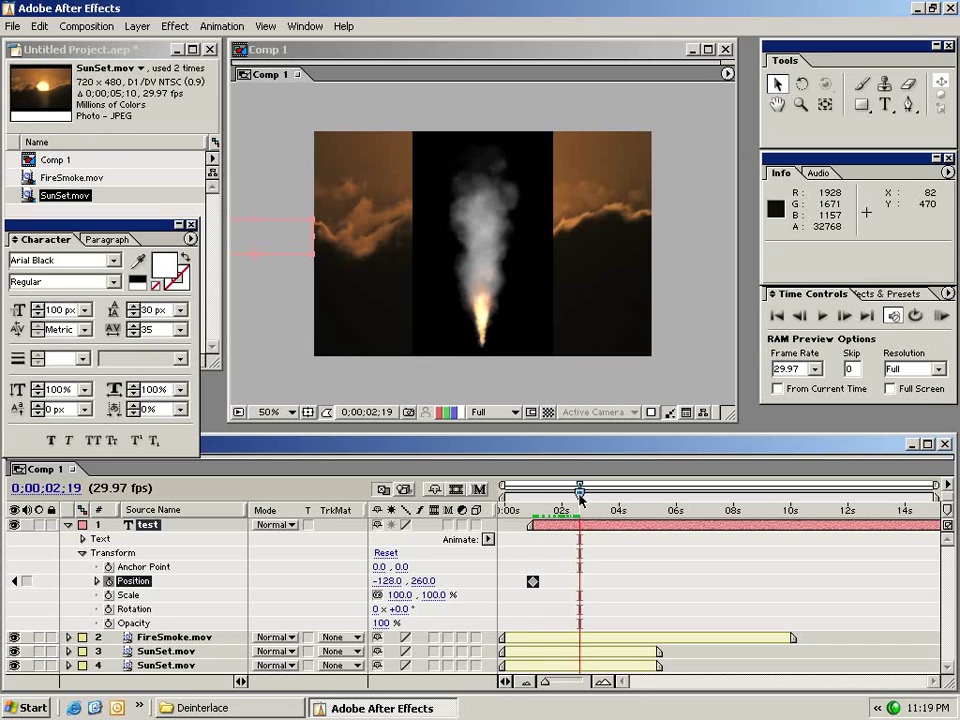
left_click_drag(241, 244, 716, 240)
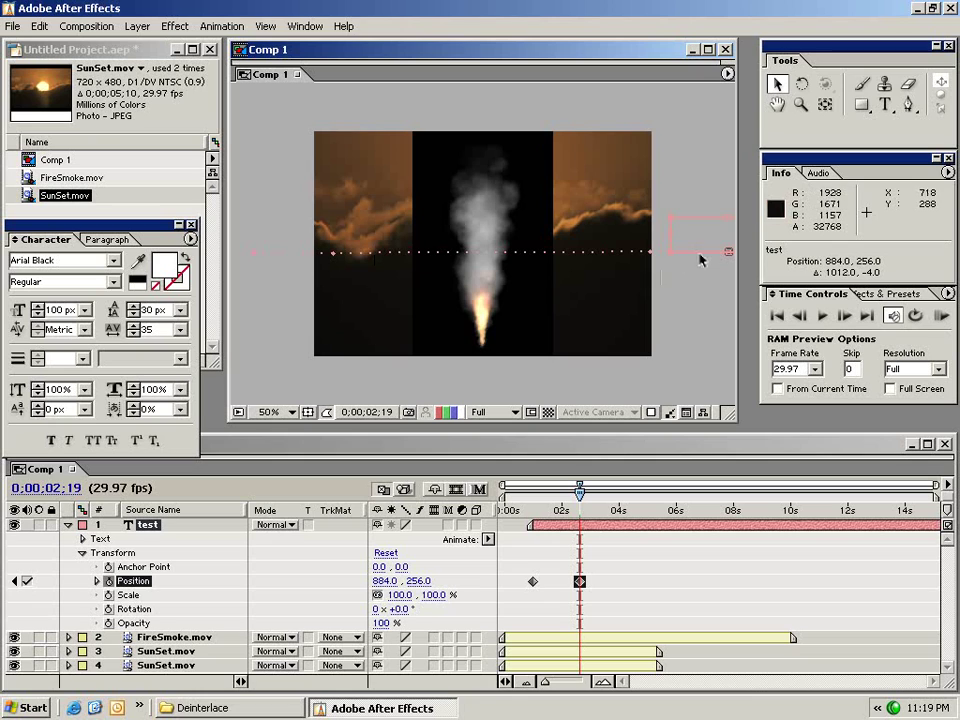
left_click_drag(580, 496, 555, 502)
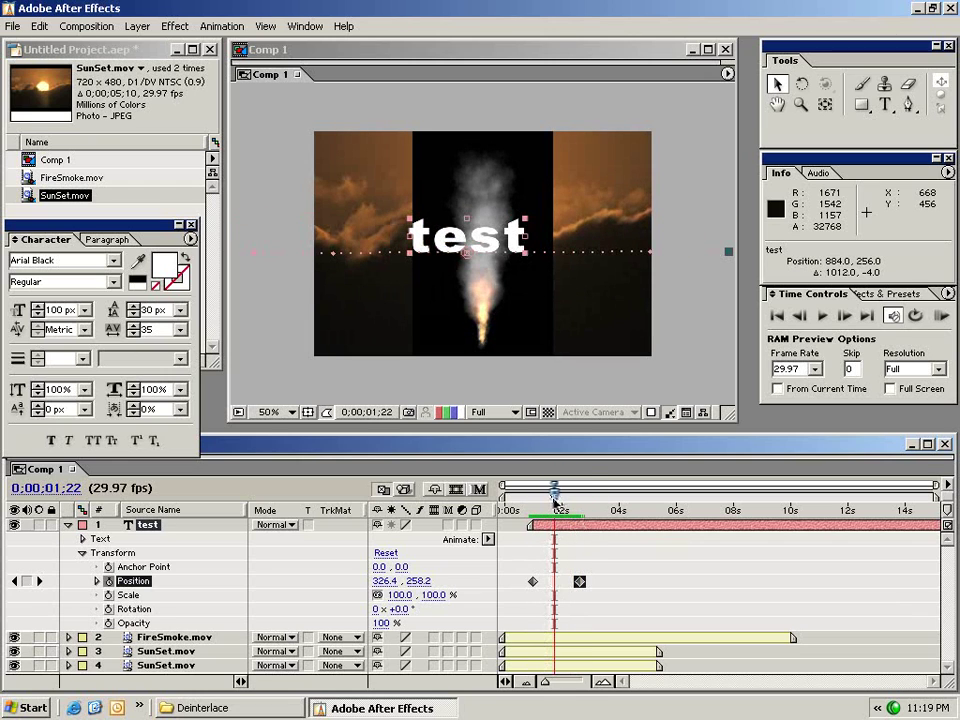
Turn on motion blur for the test layer and the composition, and scrub to preview the blurred slide
left_click(449, 526)
left_click(479, 490)
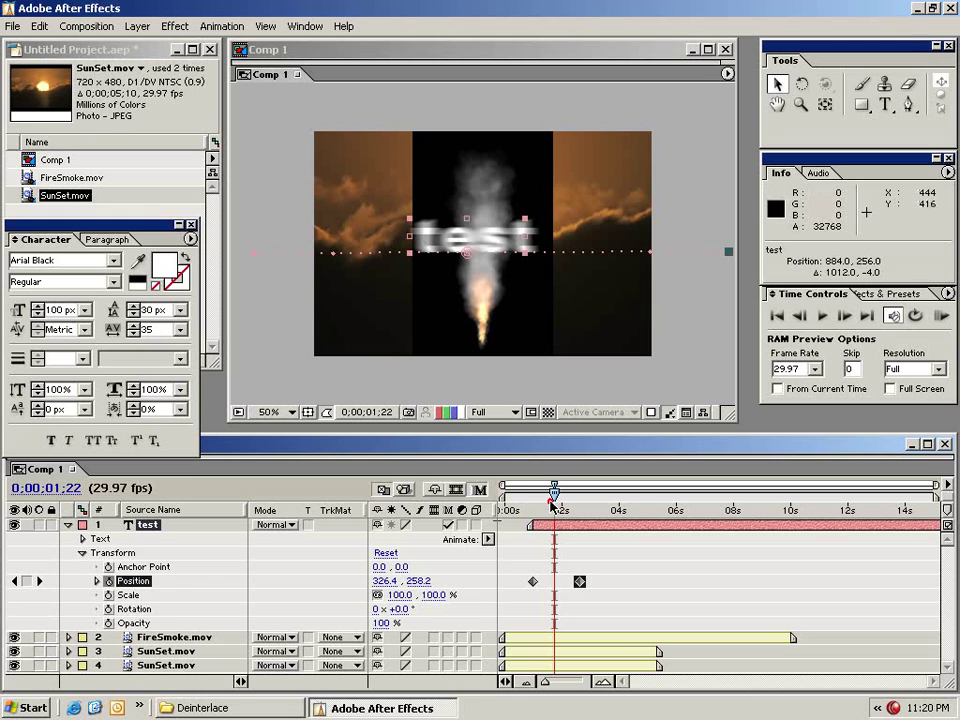
mouse_move(551, 503)
left_mouse_down()
mouse_move(542, 503)
mouse_move(578, 503)
mouse_move(549, 505)
left_mouse_up()
left_click(594, 582)
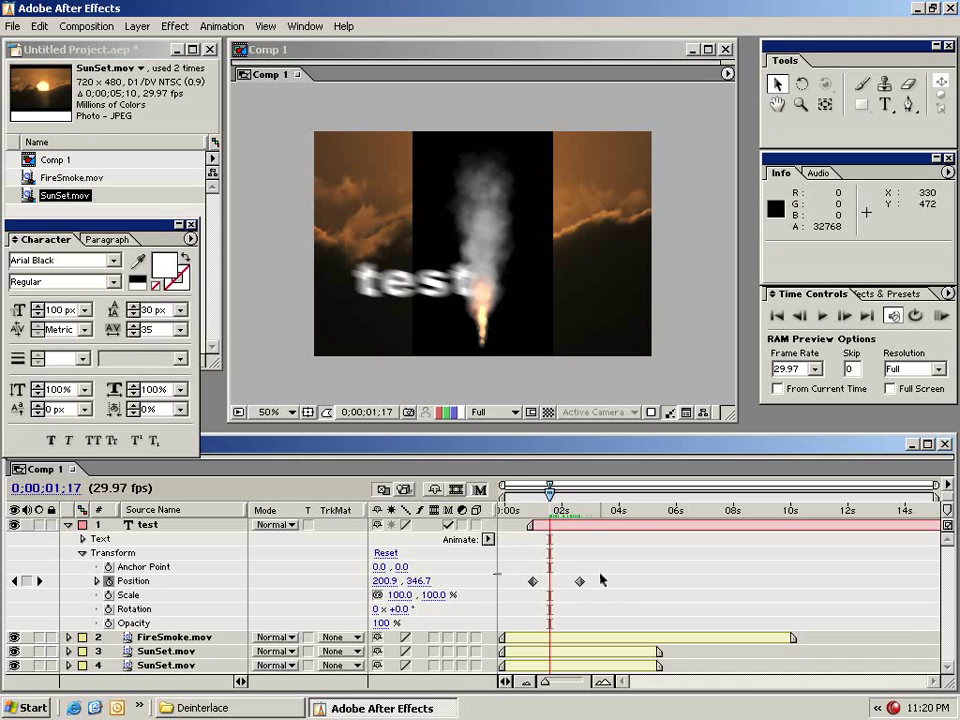
Delete the test text's Position keyframes, leaving it off the left edge at -128, 260
left_click(627, 560)
left_click_drag(538, 592, 513, 604)
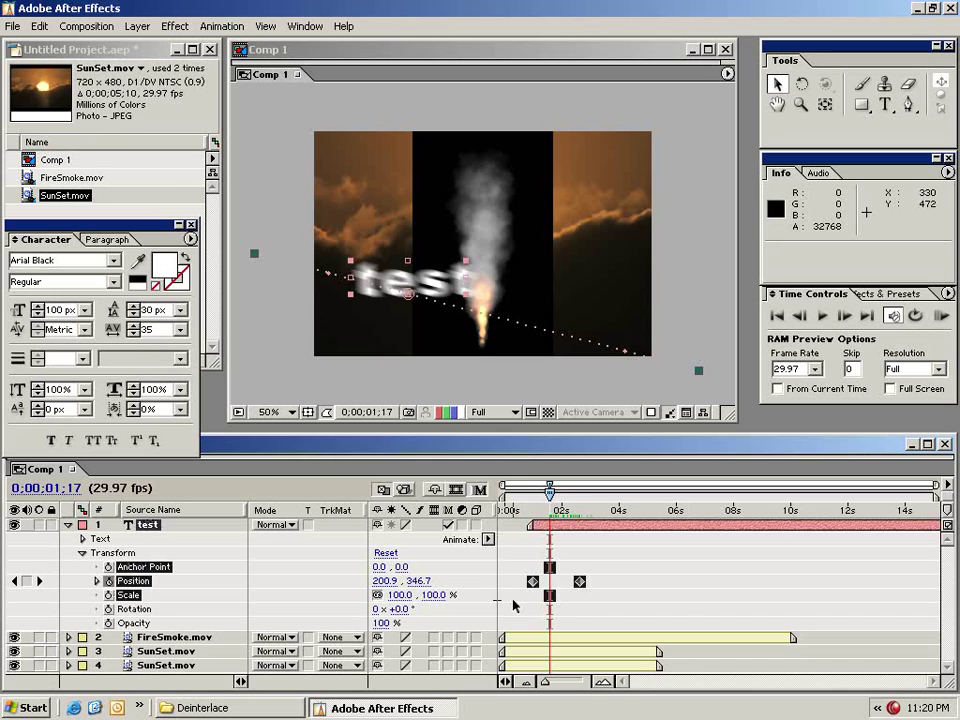
key("Delete")
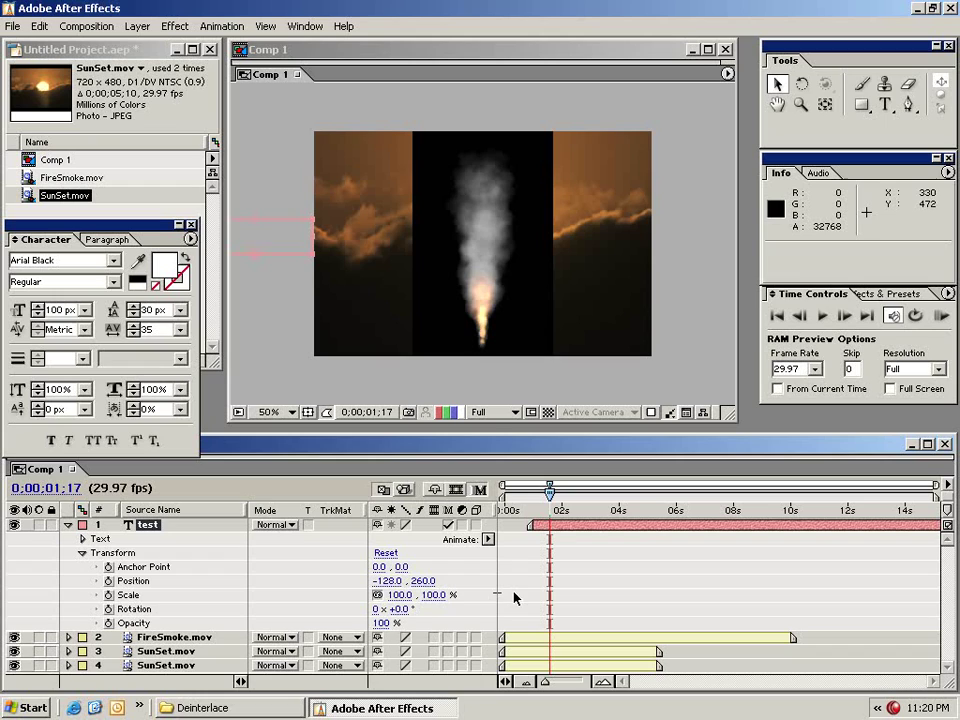
Reset the test layer's transform and keyframe its Opacity at 0% around 1 second
left_click(382, 554)
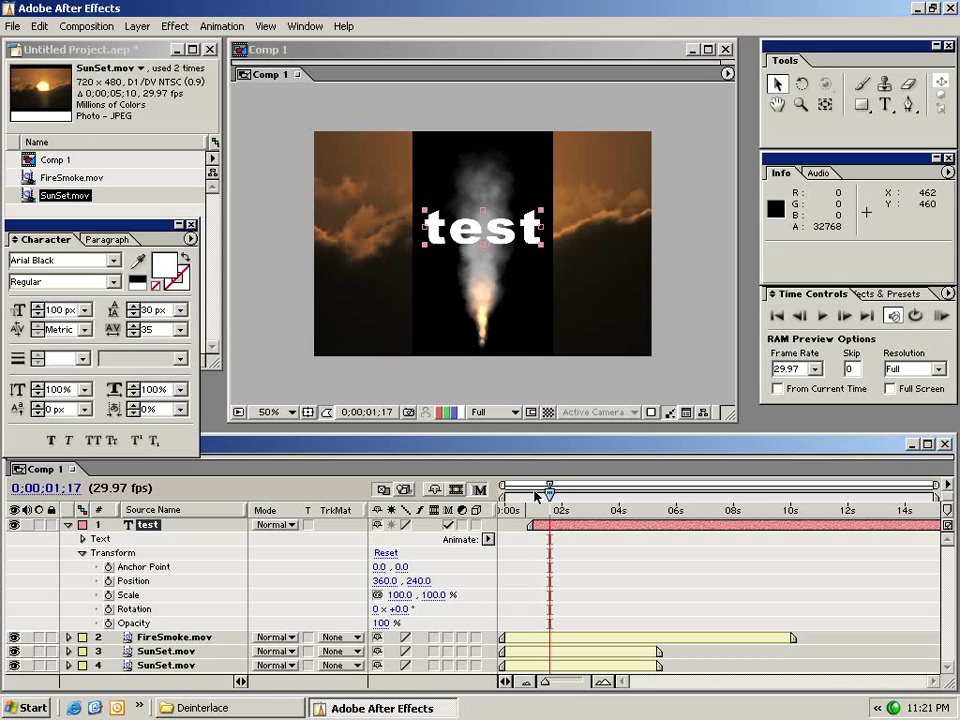
left_click_drag(537, 514, 534, 511)
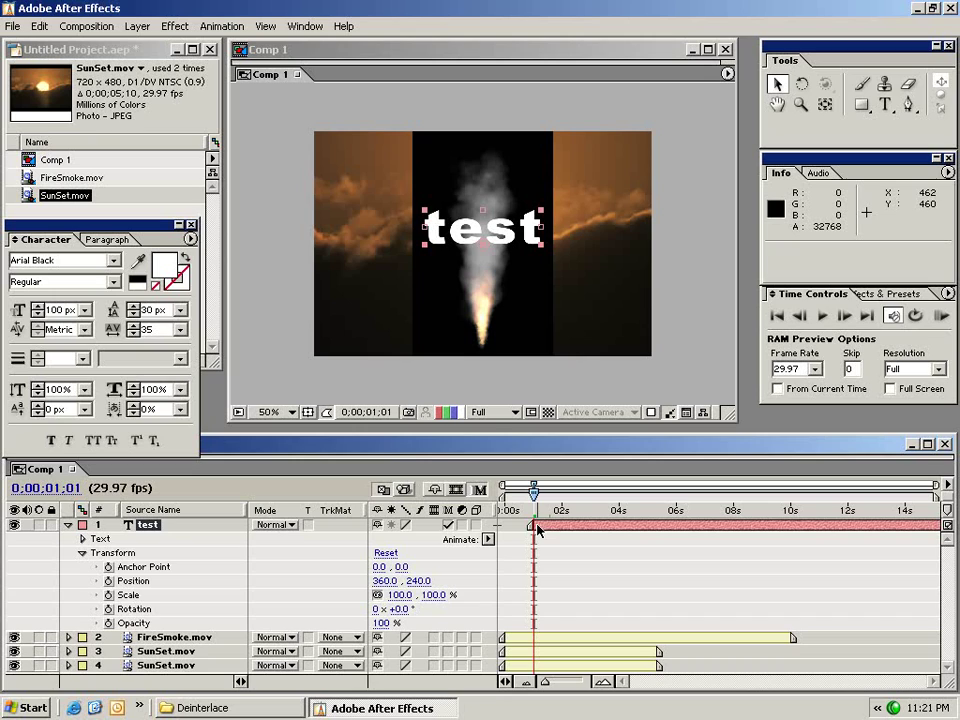
left_click(110, 624)
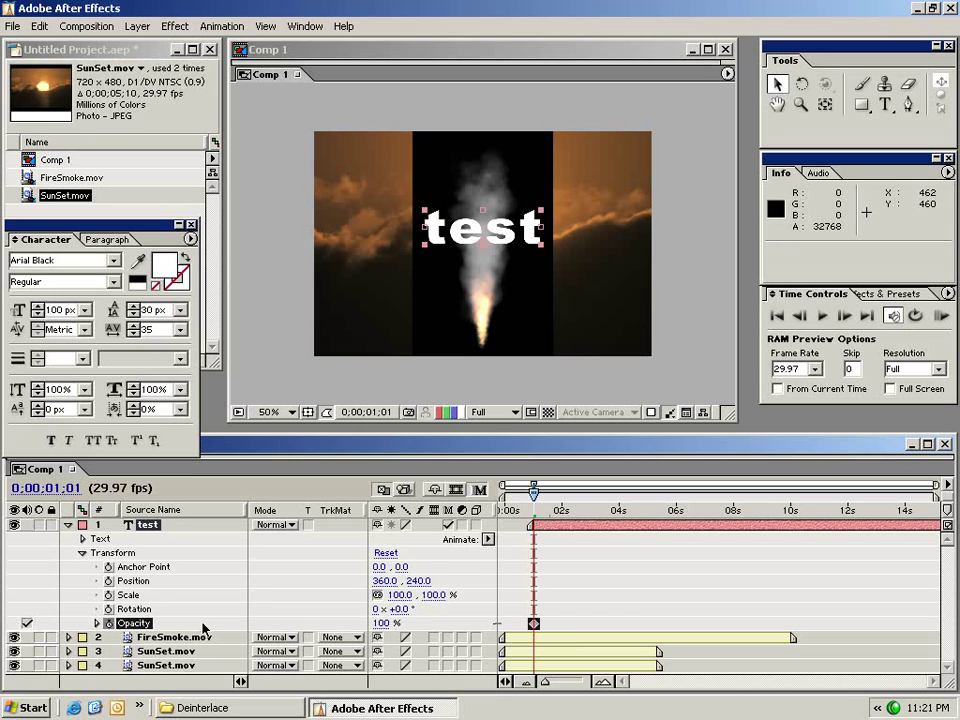
left_click(380, 623)
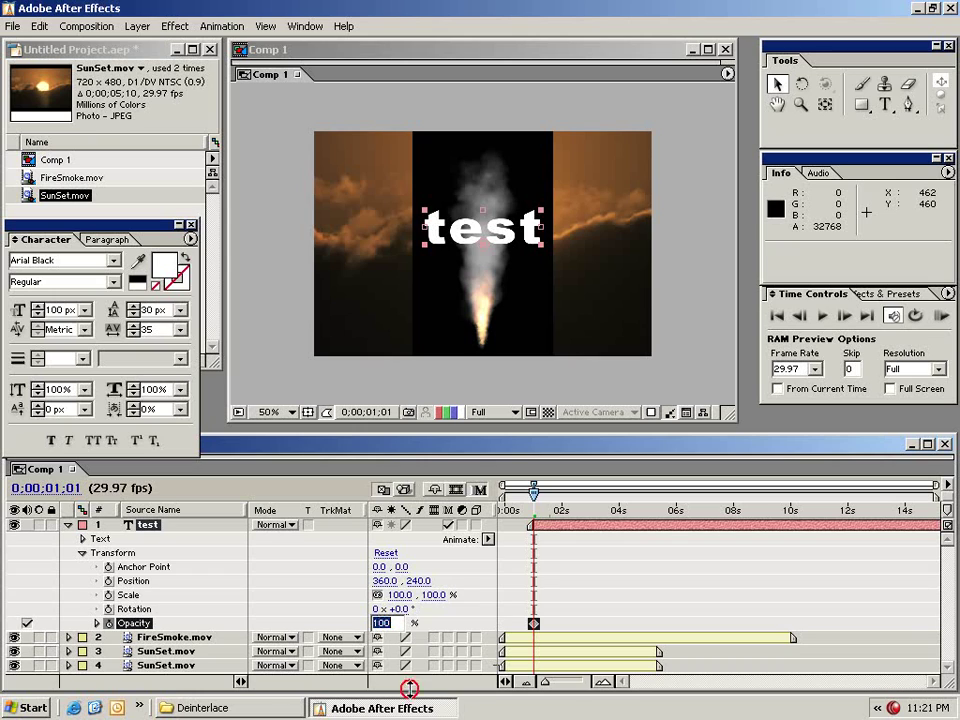
type("0")
key("Return")
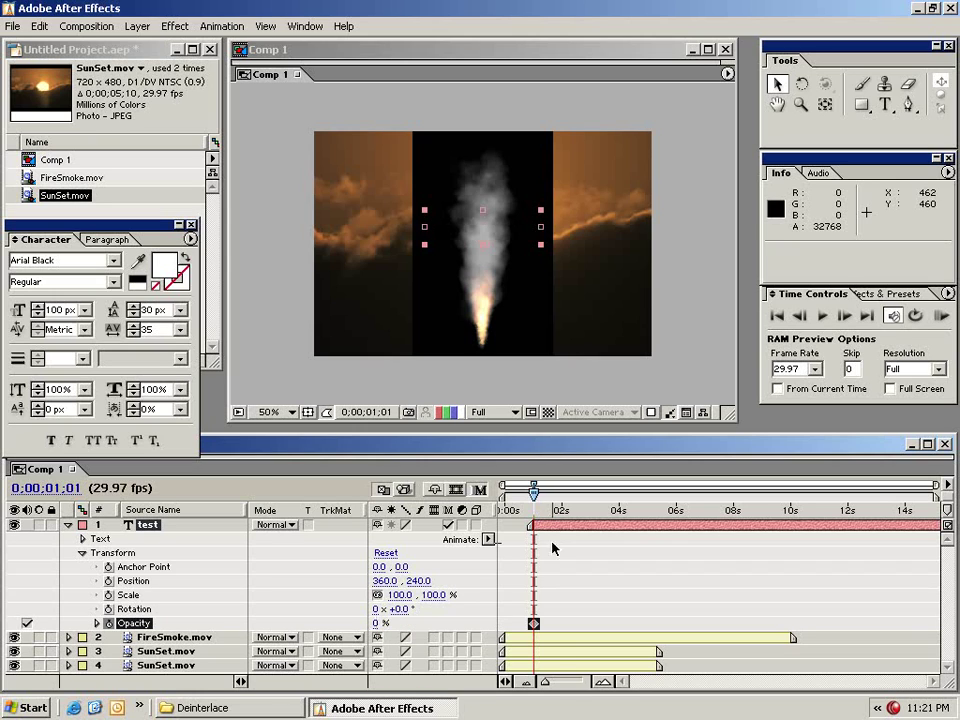
Raise Opacity to 100% at about 2 seconds and scrub to preview the fade-in
left_click_drag(537, 517, 565, 517)
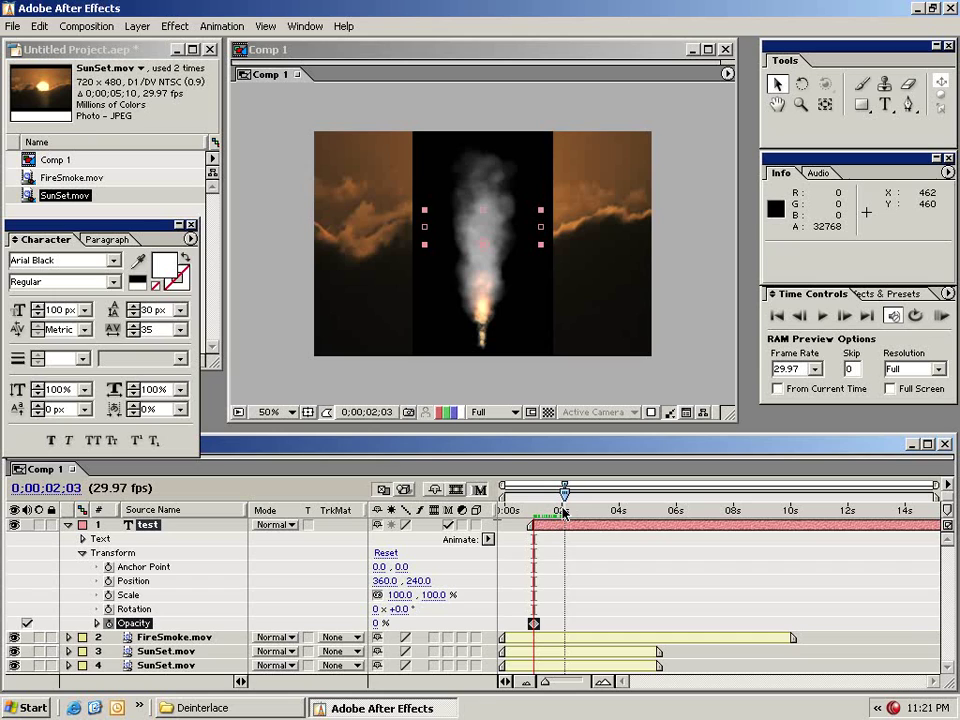
left_click_drag(377, 623, 540, 616)
left_click(576, 557)
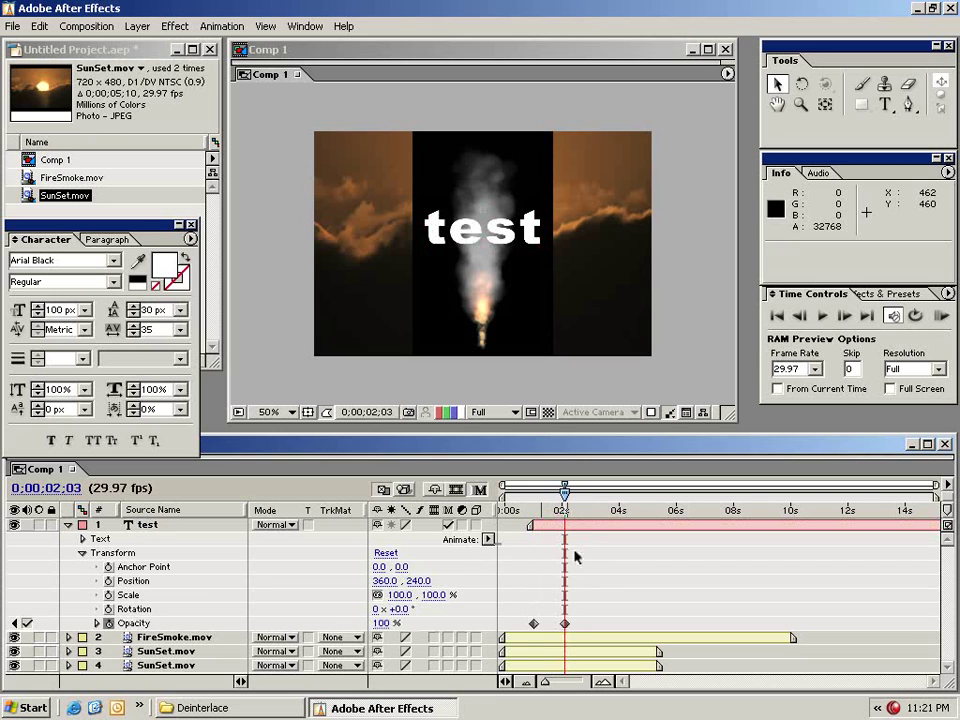
left_click_drag(527, 514, 566, 508)
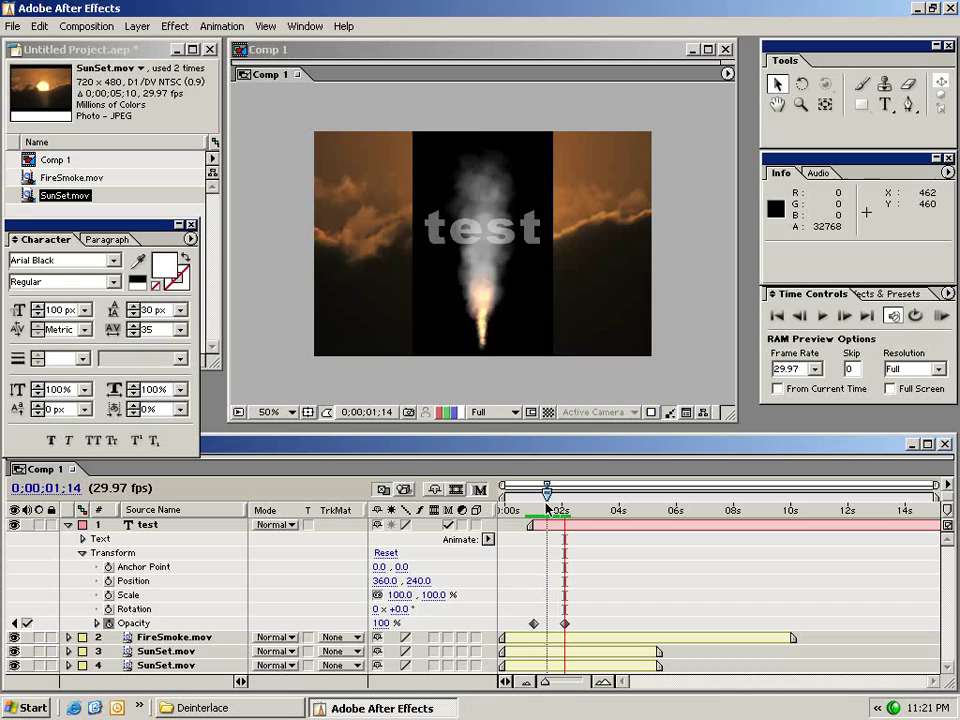
left_click_drag(547, 508, 583, 508)
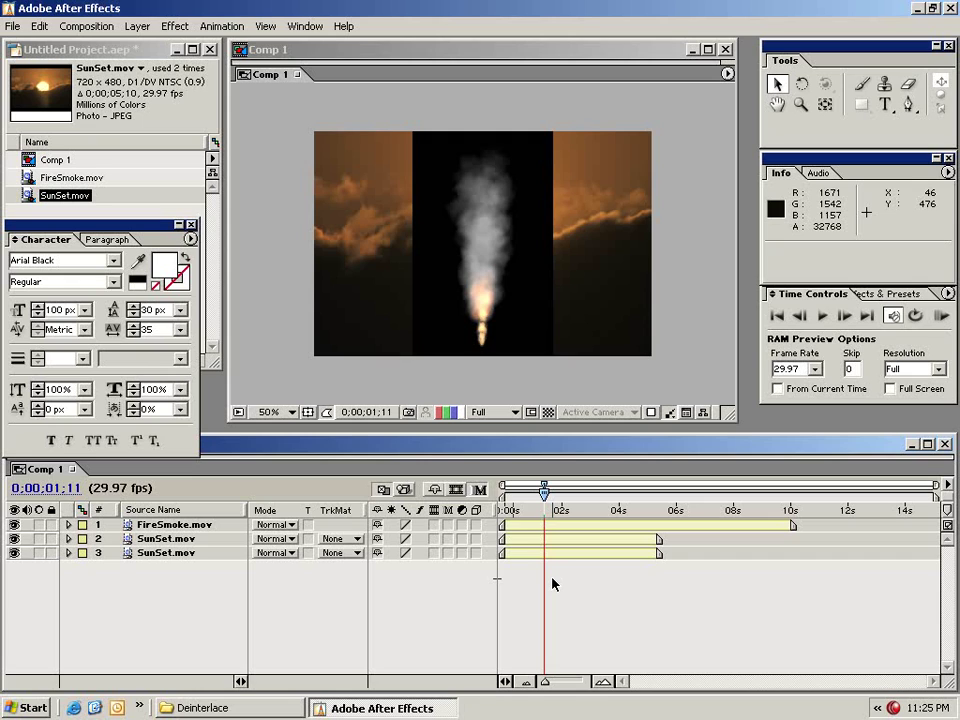
Drag the FireSmoke clip off the right edge so the full sunset shows
left_click(468, 308)
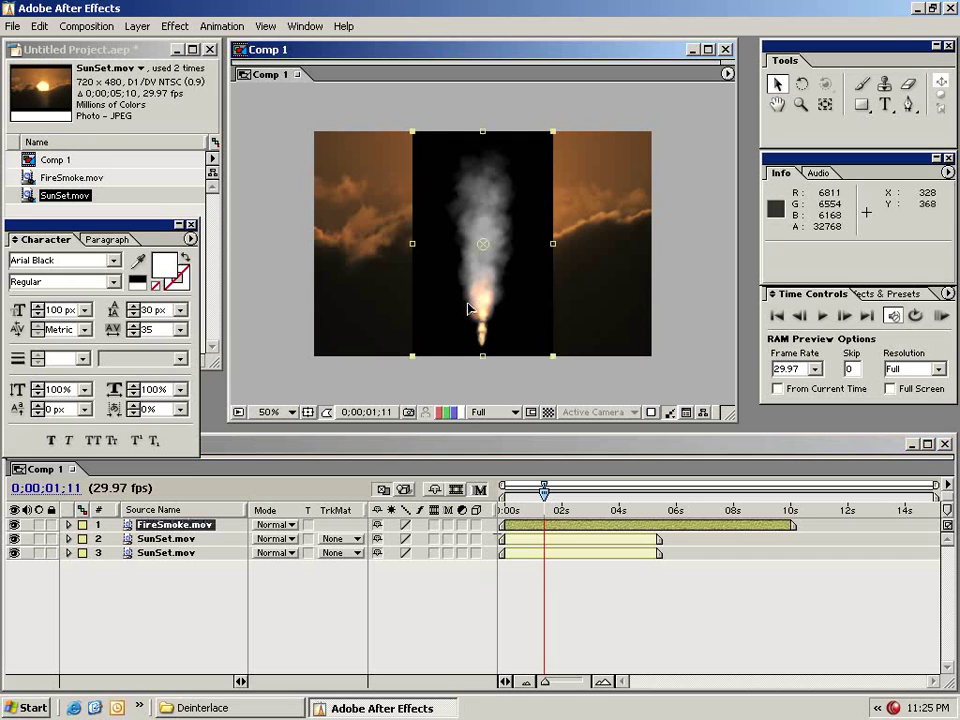
left_click_drag(447, 300, 697, 295)
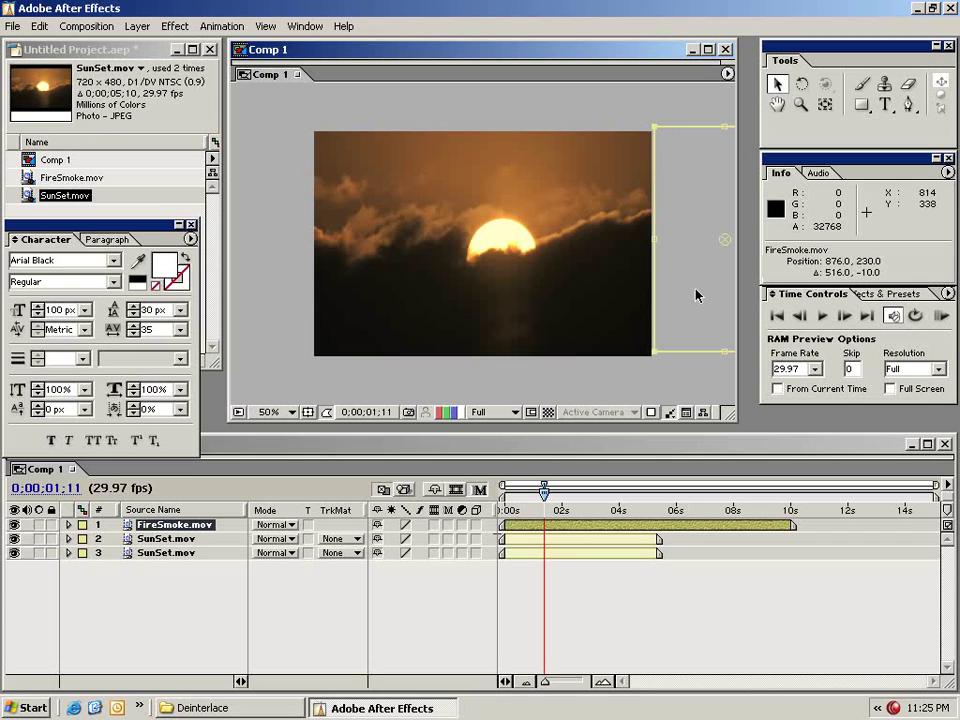
left_click(170, 539)
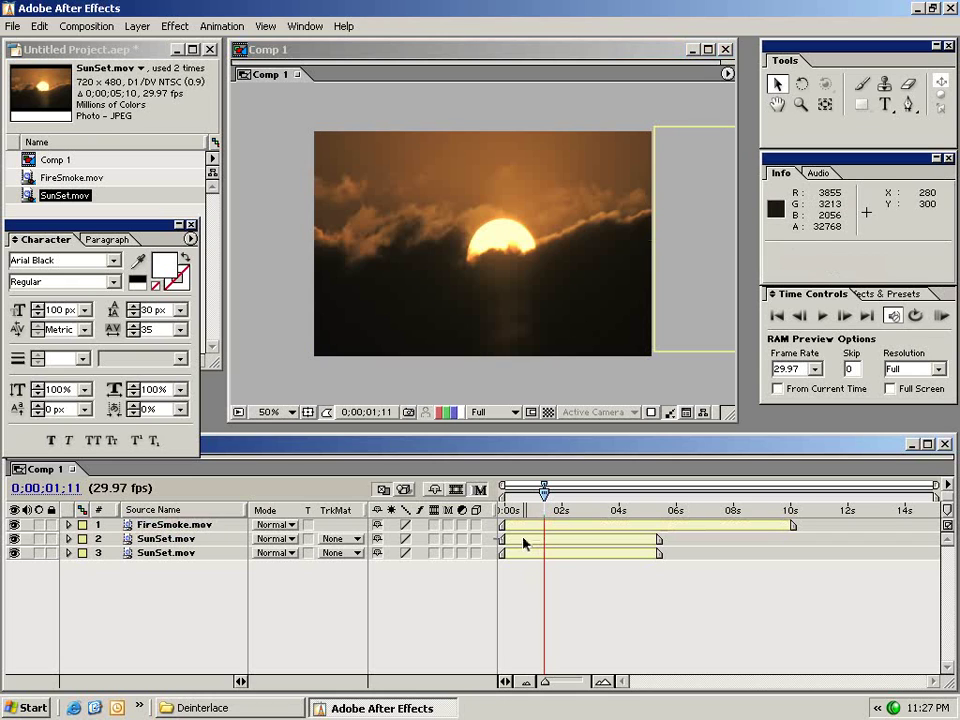
left_click(392, 345)
Time-stretch the upper SunSet clip with Stretch Factor 5 and scrub to preview it
left_click(138, 27)
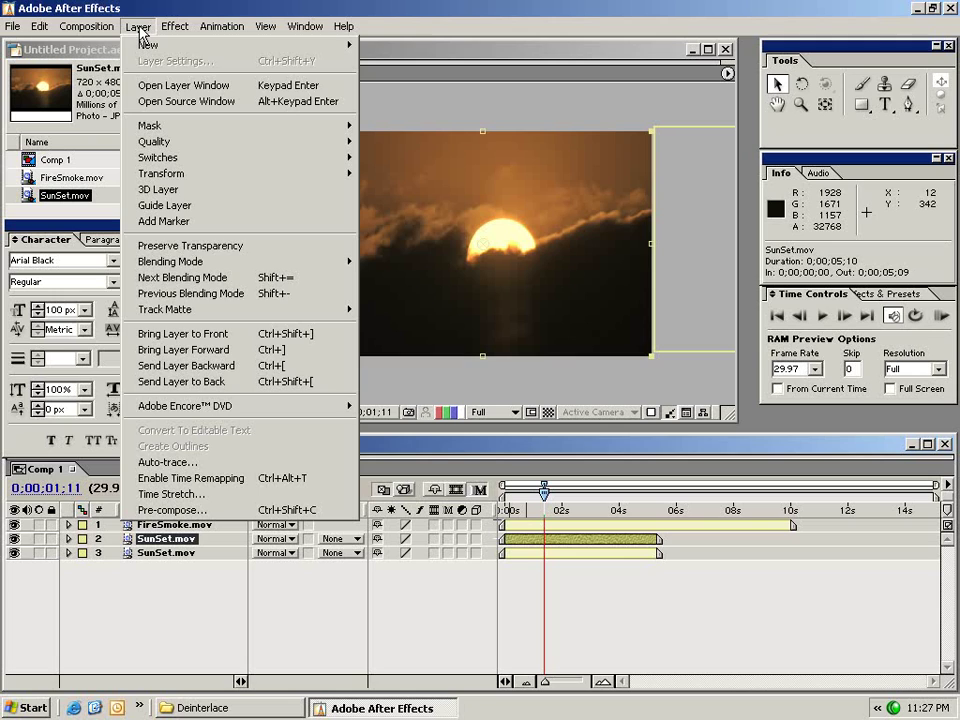
left_click(268, 494)
left_click(289, 462)
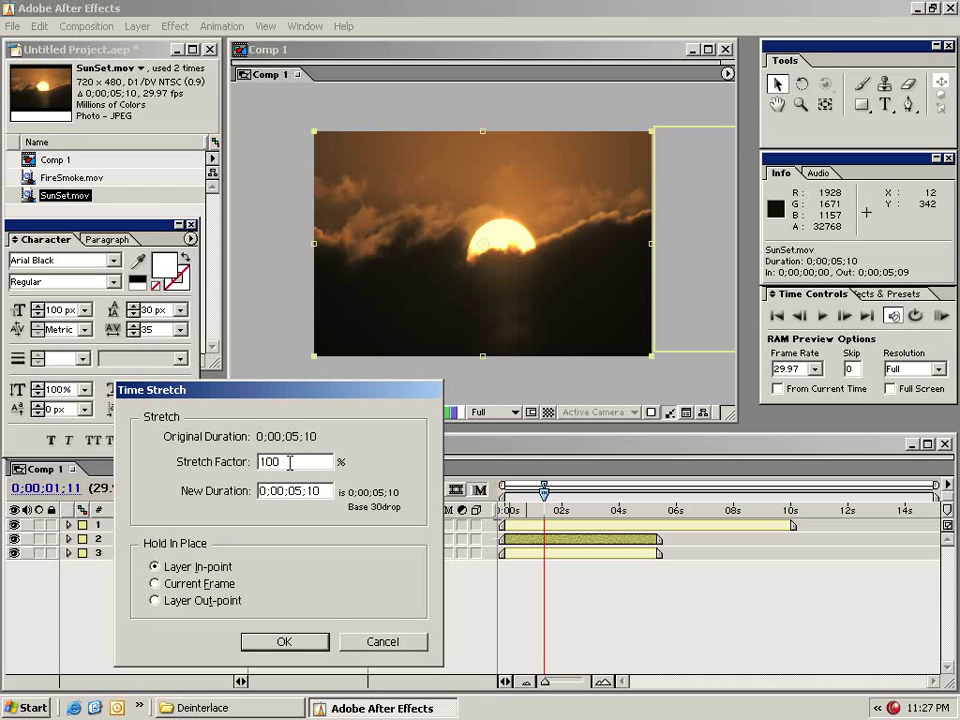
left_click_drag(303, 462, 262, 462)
type("50")
left_click(284, 641)
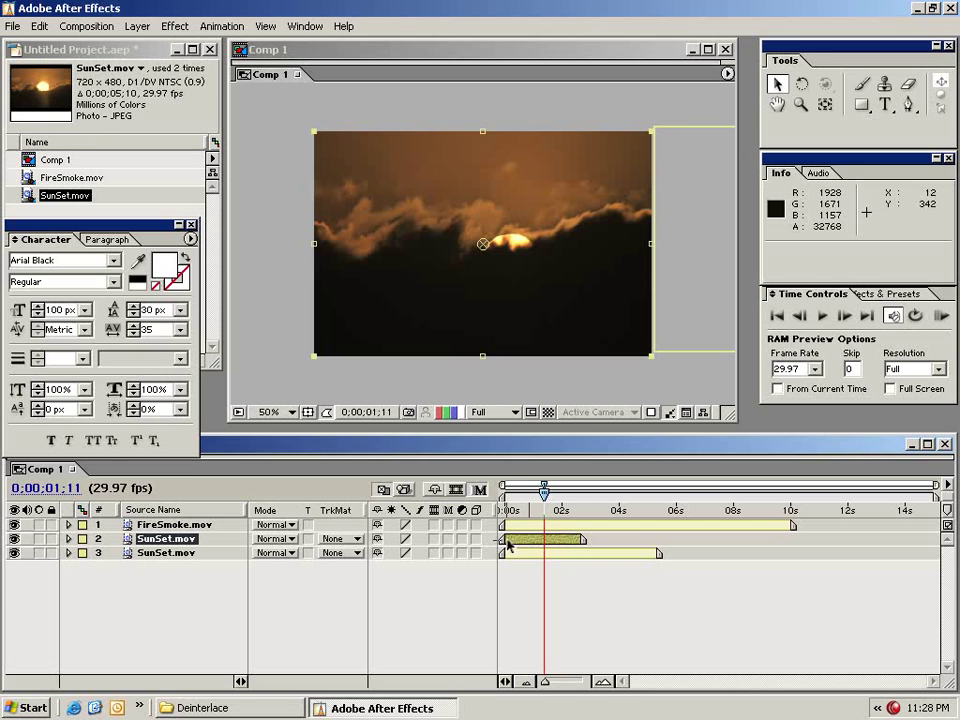
mouse_move(544, 492)
left_mouse_down()
mouse_move(512, 494)
mouse_move(578, 508)
mouse_move(509, 510)
mouse_move(577, 510)
mouse_move(535, 510)
left_mouse_up()
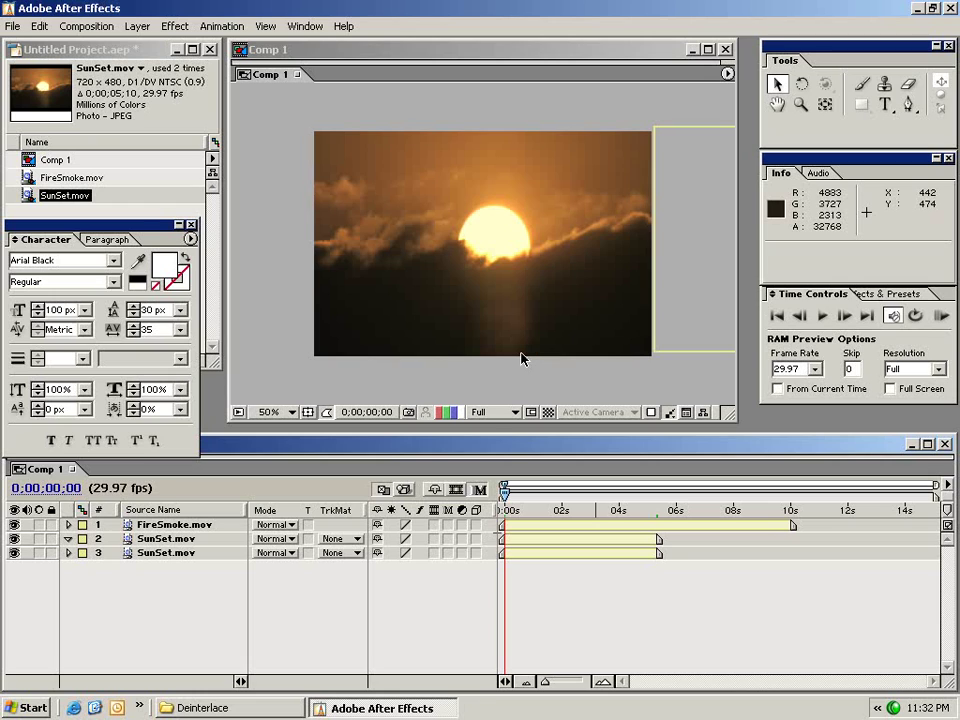
Delete the bottom SunSet layer and the FireSmoke layer
left_click(160, 556)
key("Delete")
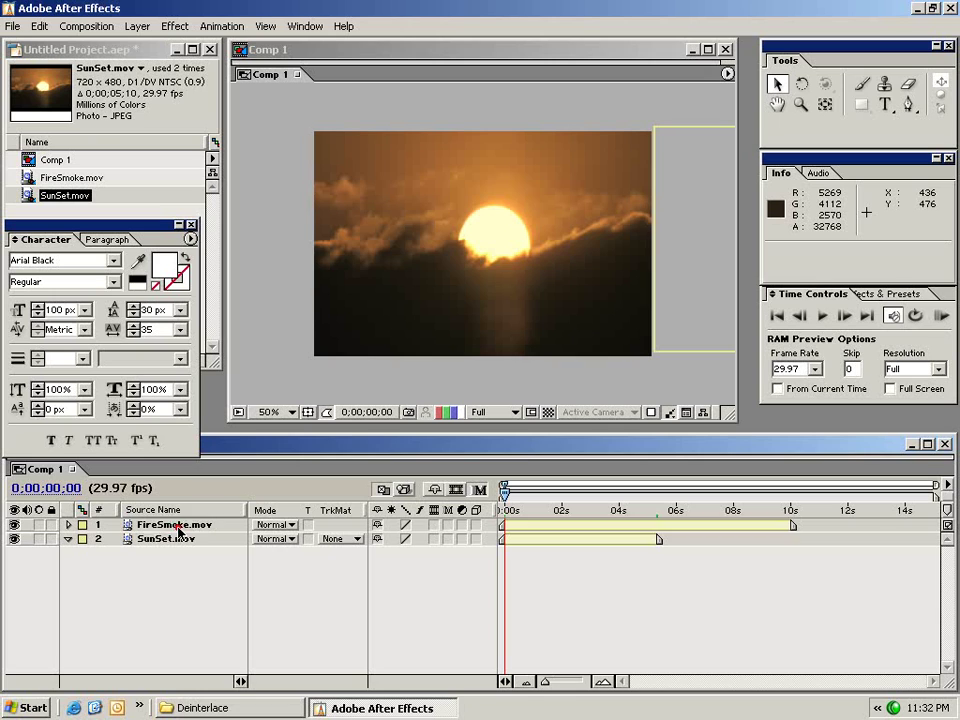
left_click(172, 524)
key("Delete")
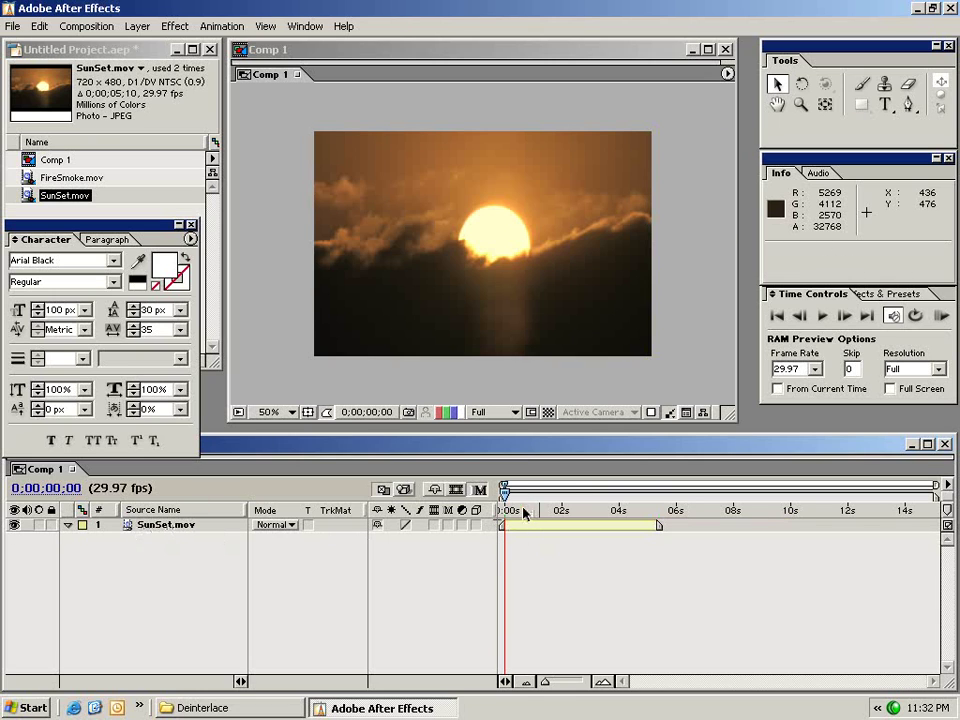
mouse_move(524, 513)
left_mouse_down()
mouse_move(619, 512)
mouse_move(536, 530)
left_mouse_up()
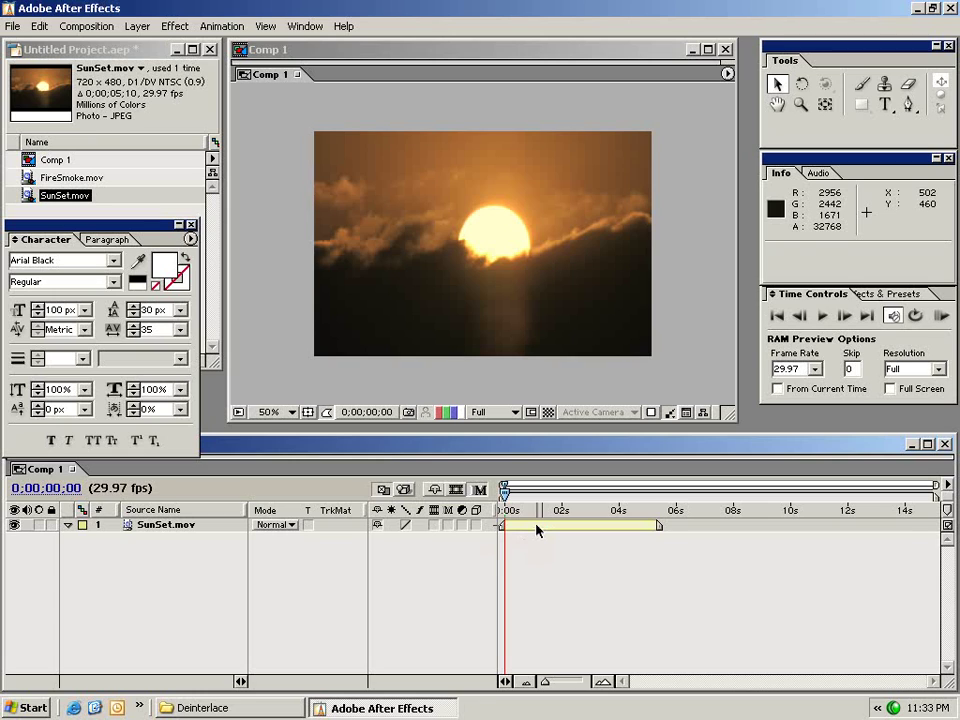
Draw a rectangular mask over the upper-left part of the remaining SunSet layer
left_click(536, 530)
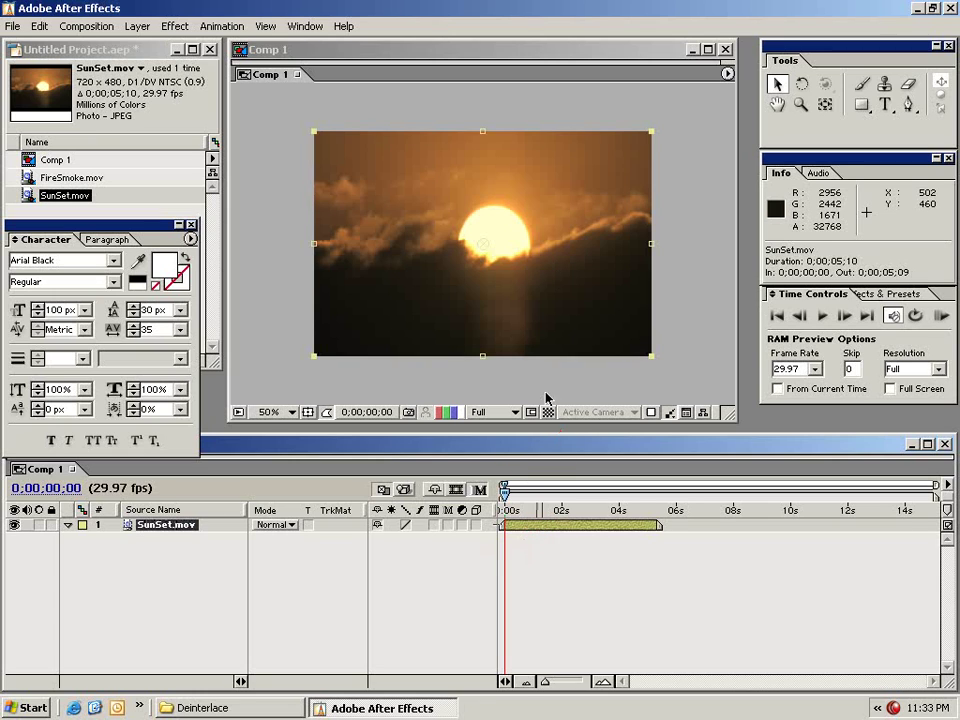
left_click(865, 113)
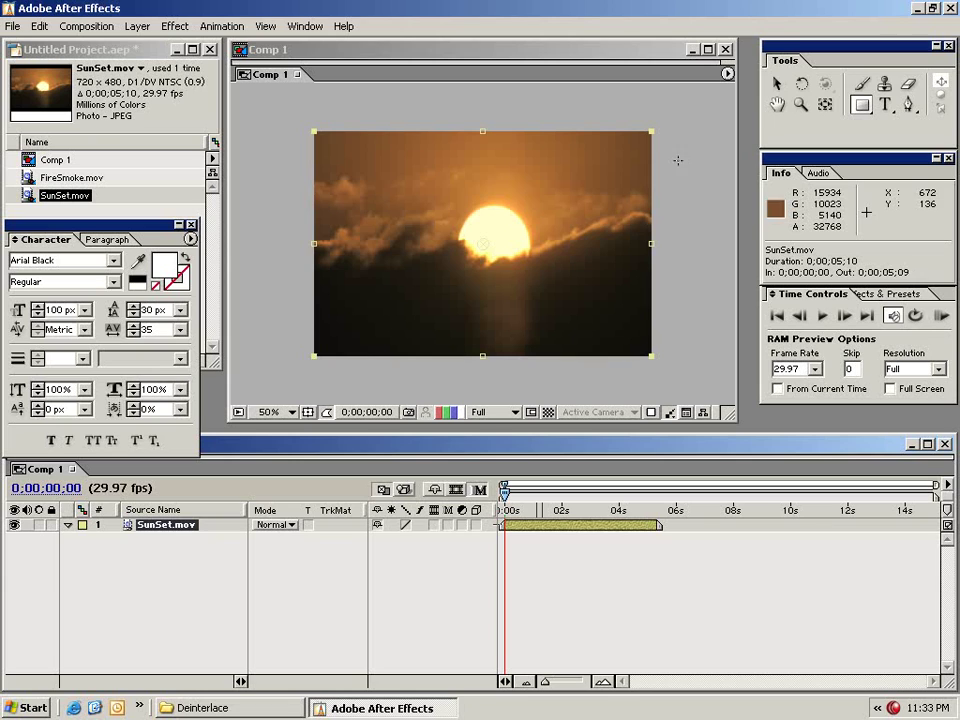
left_click_drag(331, 150, 553, 289)
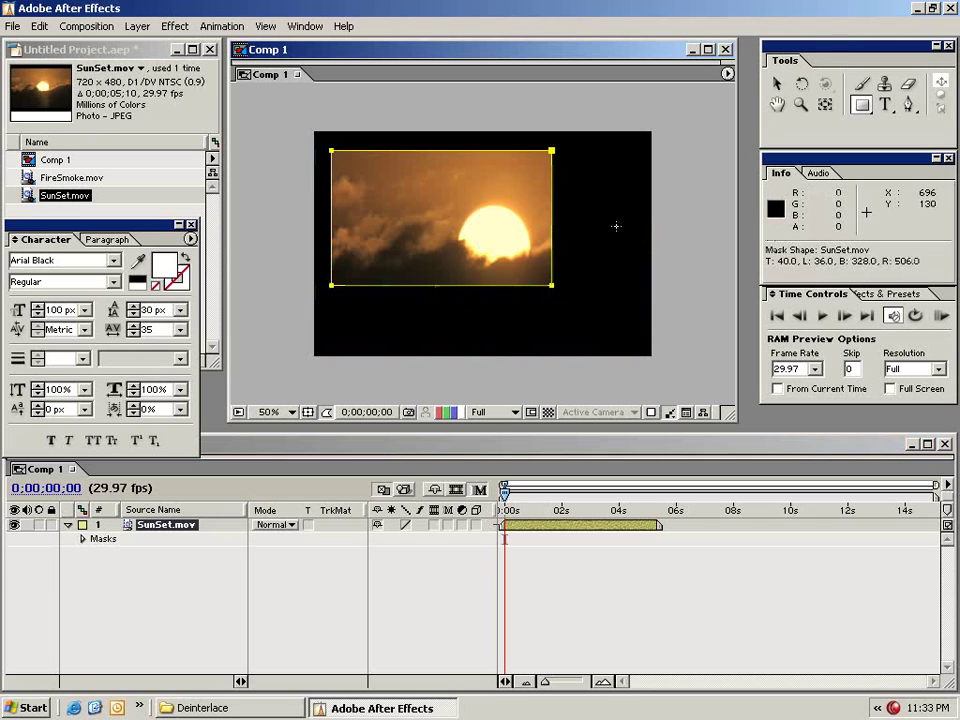
key("v")
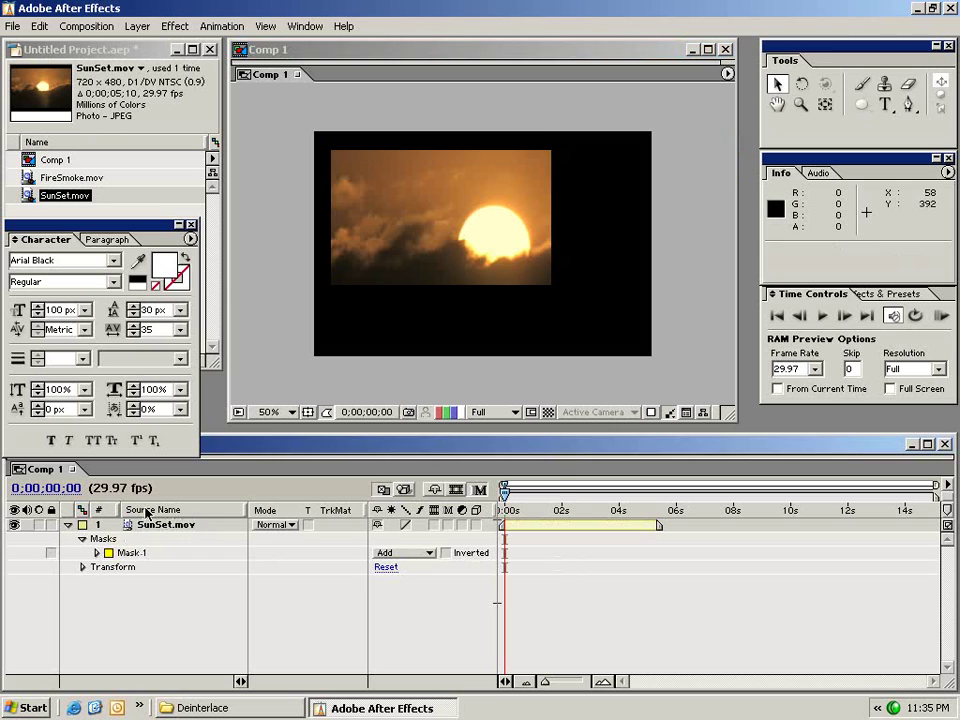
Switch Mask 1's mode to Subtract, then back to Add
left_click(97, 553)
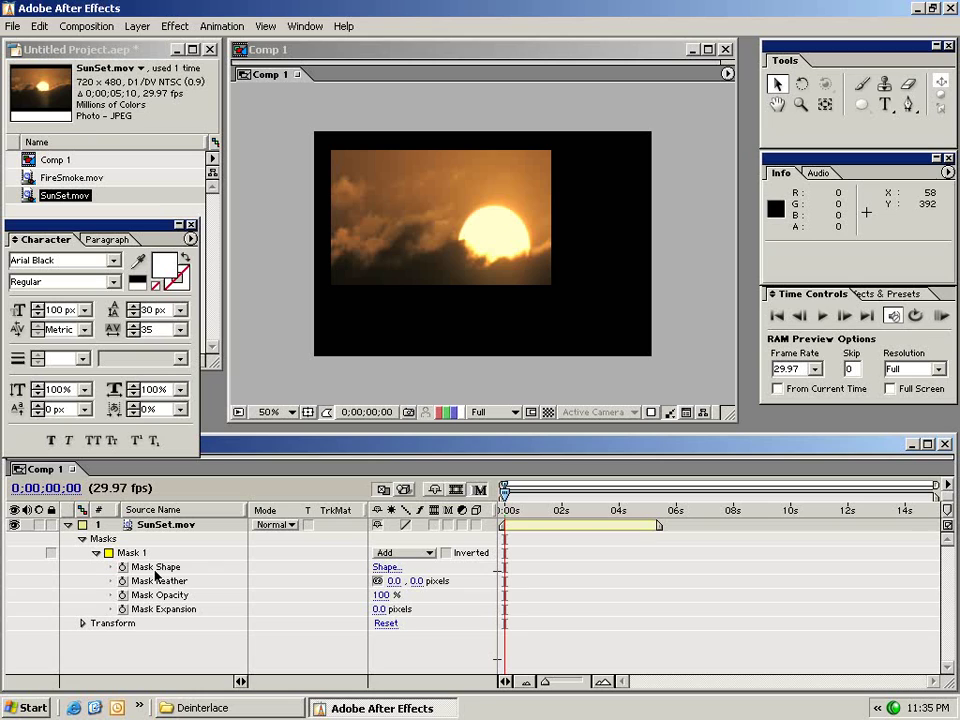
left_click(409, 552)
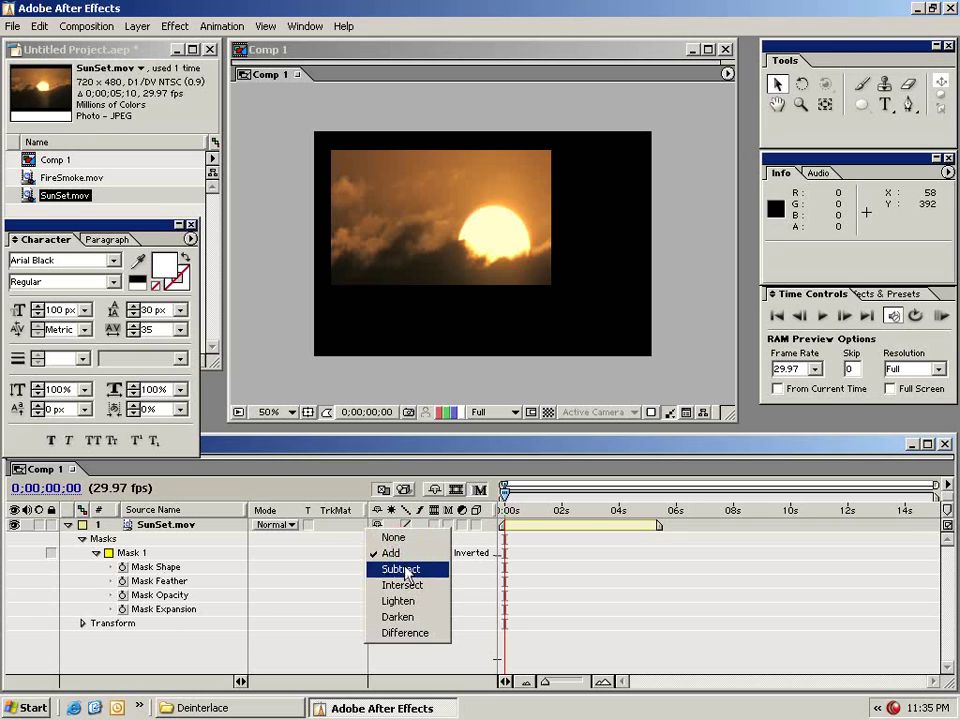
left_click(400, 569)
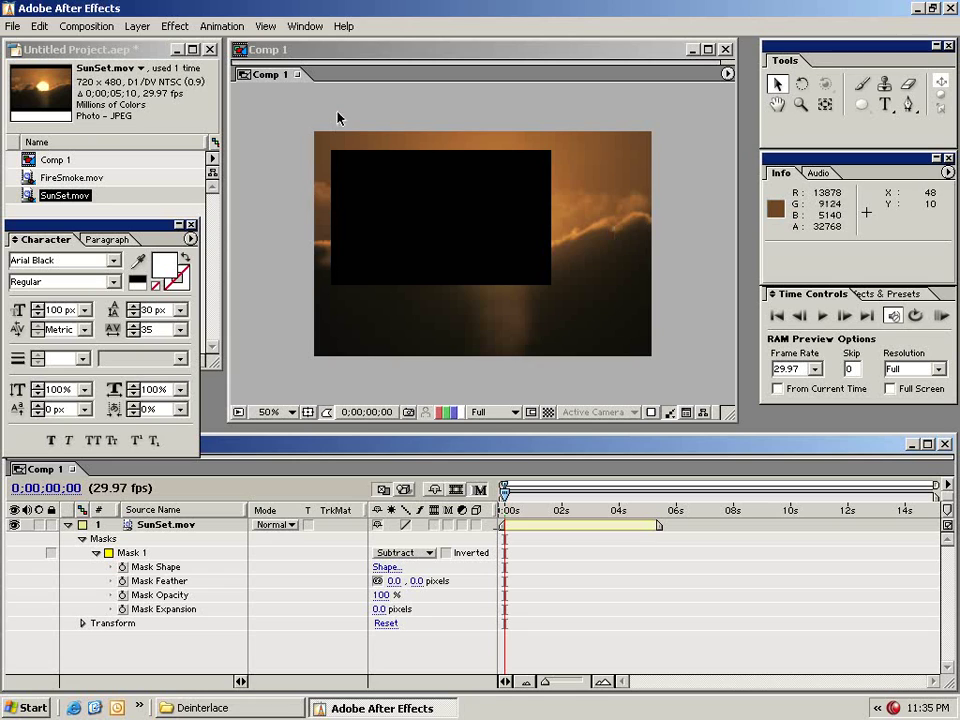
left_click(400, 552)
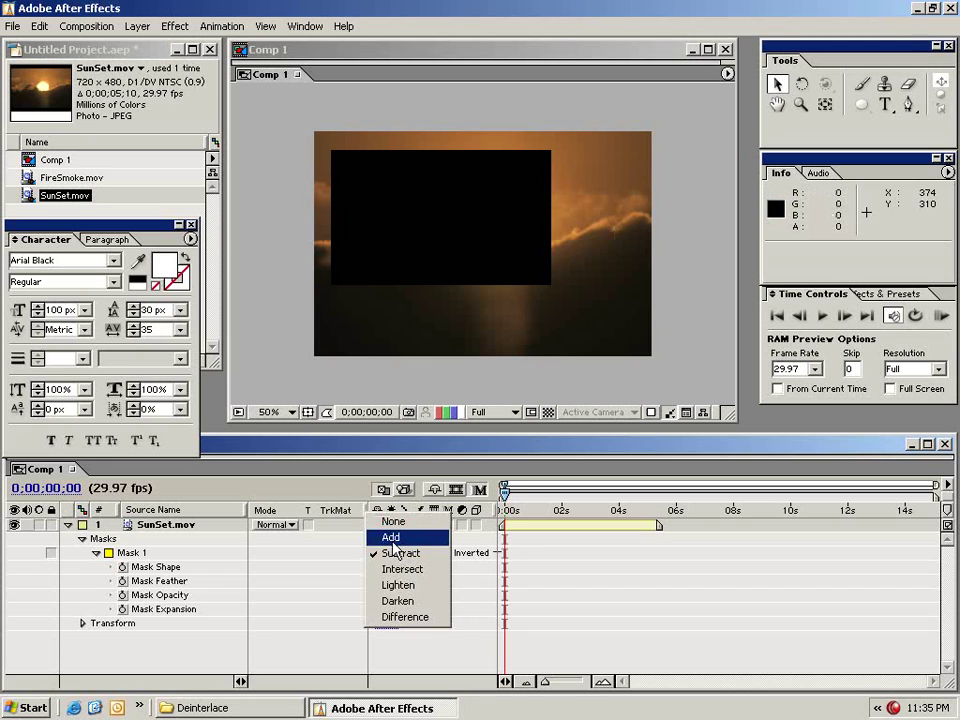
left_click(391, 539)
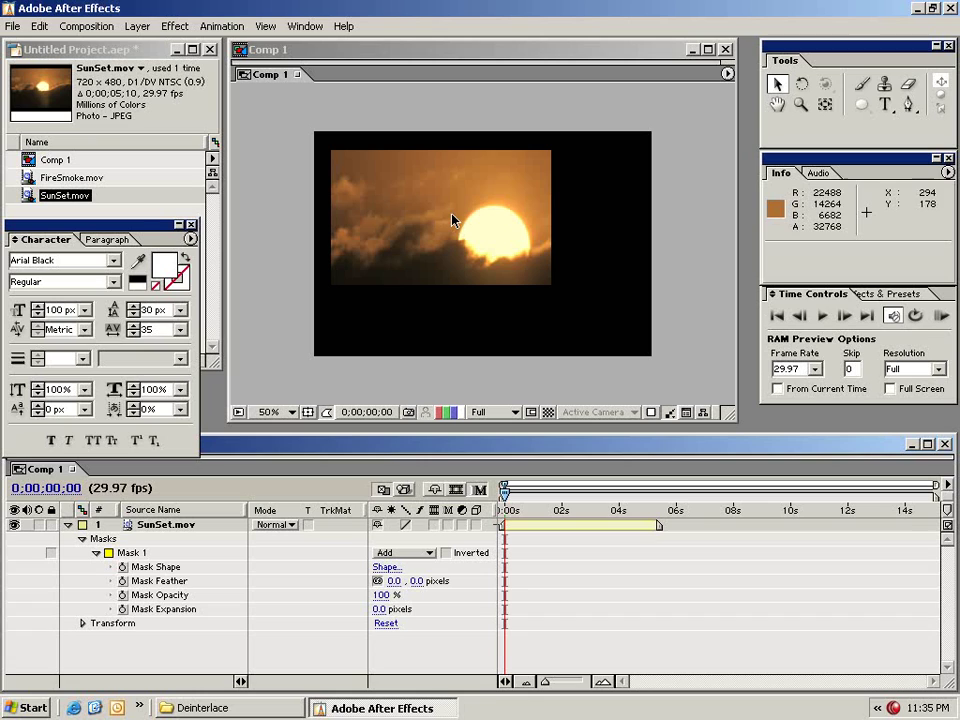
Raise Mask Feather to soften the edges, then delete Mask 1
left_click_drag(393, 580, 430, 580)
left_click(133, 553)
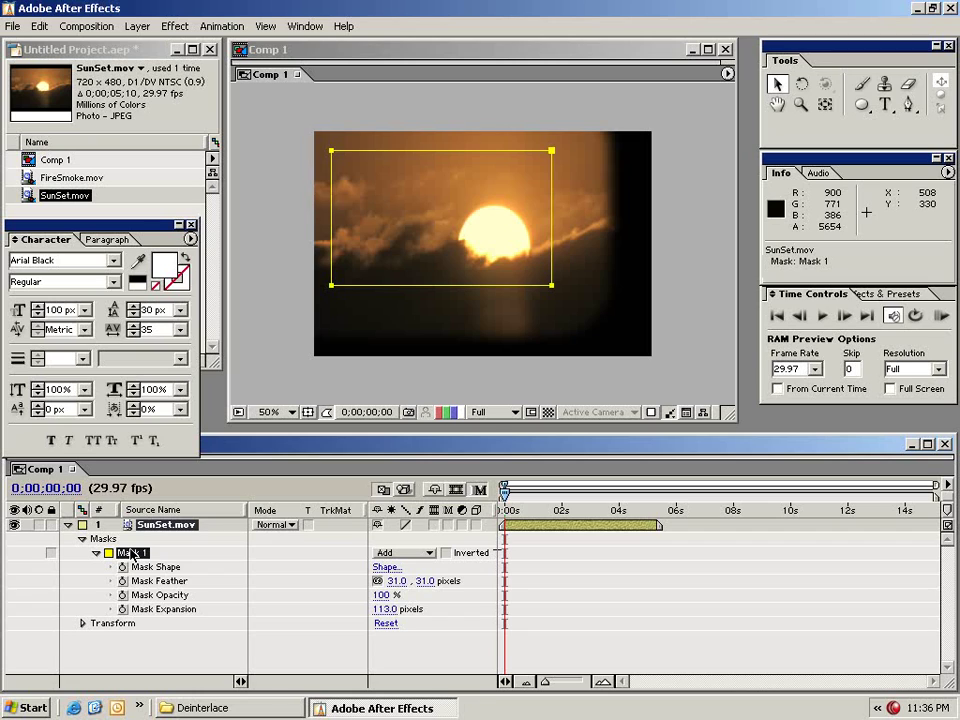
key("Delete")
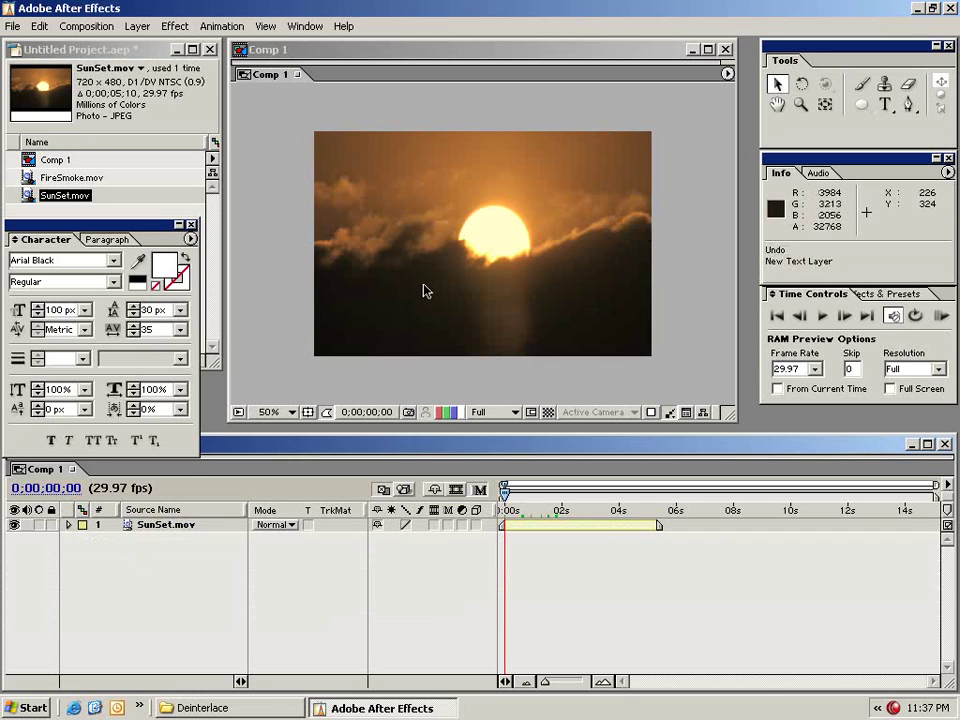
Create a 'test' text layer and nudge it slightly lower in the frame
left_click(885, 104)
left_click(392, 306)
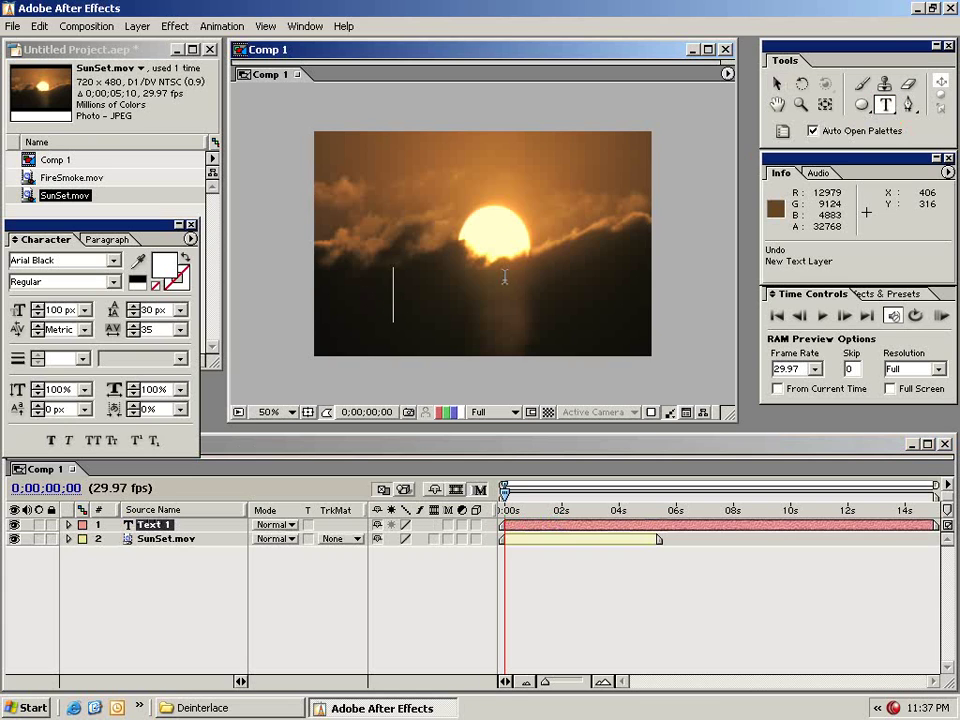
type("test")
left_click(777, 84)
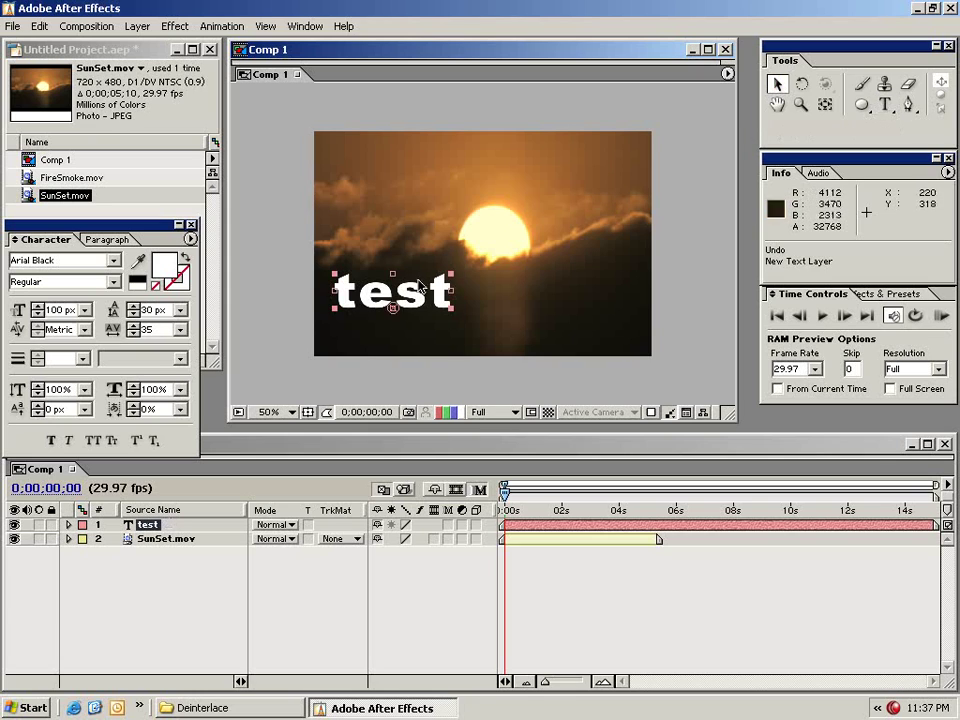
left_click_drag(409, 292, 409, 322)
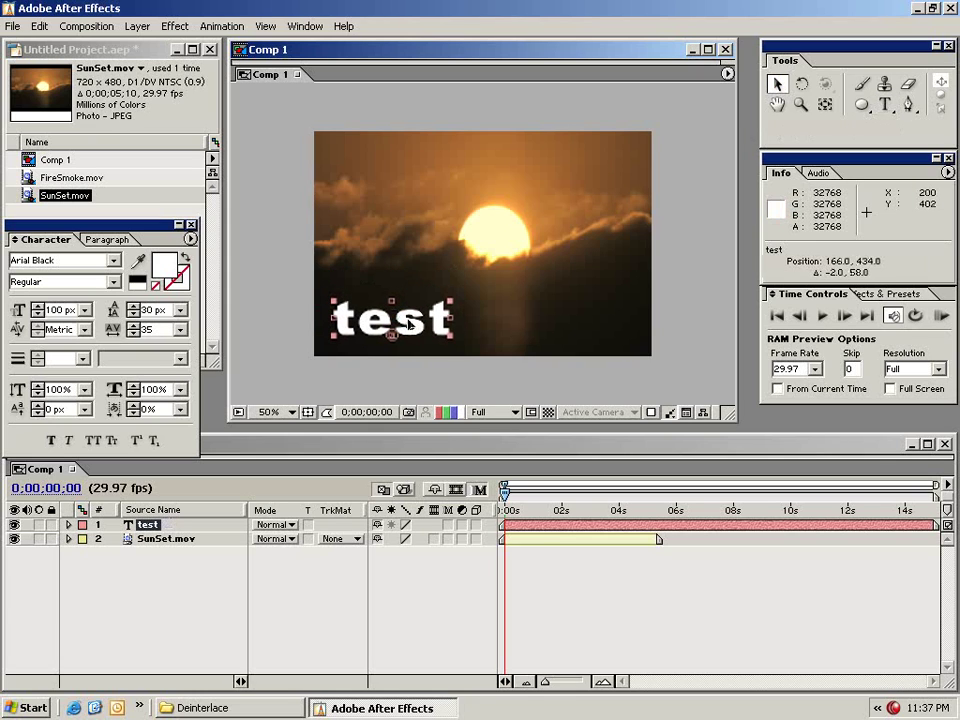
left_click(551, 548)
Duplicate the test layer, move the copy to the right, and select all three layers
left_click(545, 528)
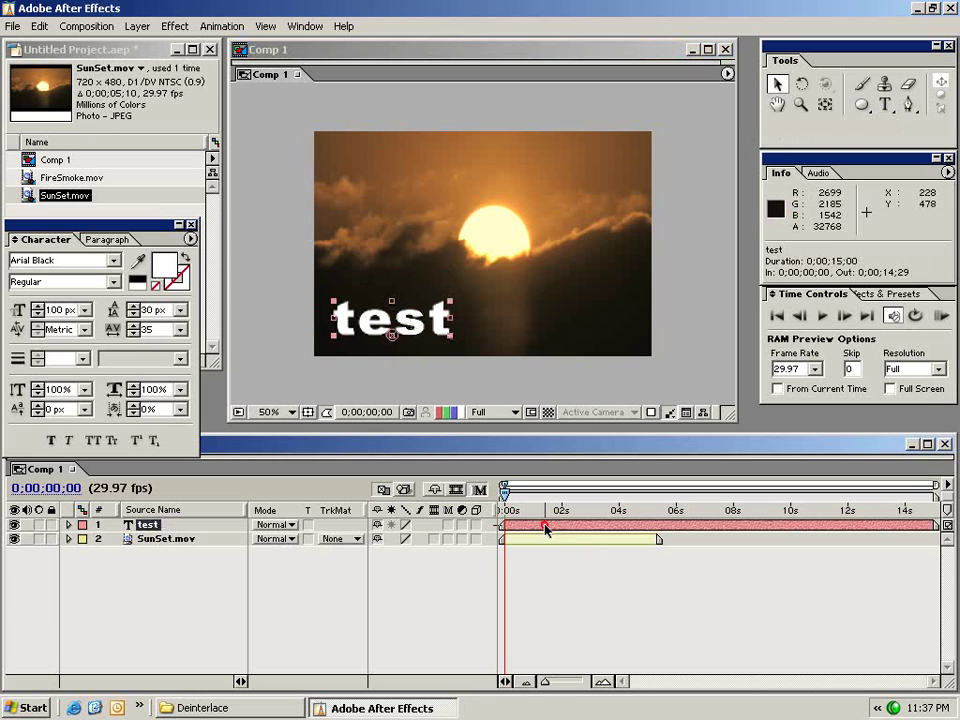
left_click(40, 26)
left_click(70, 189)
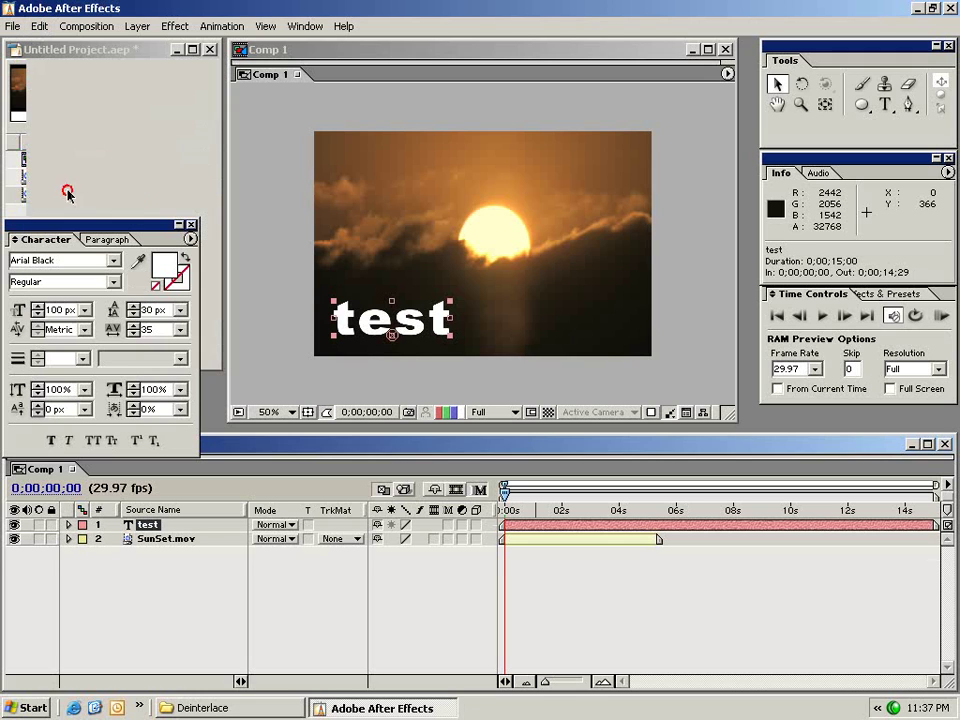
left_click_drag(427, 328, 606, 330)
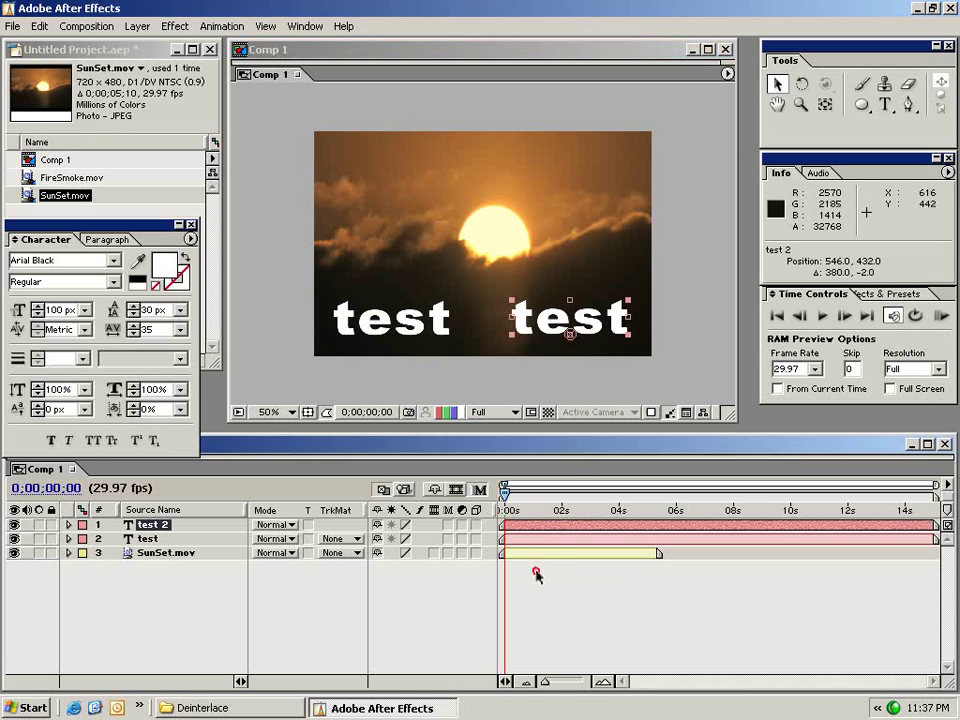
left_click(536, 576)
left_click(39, 26)
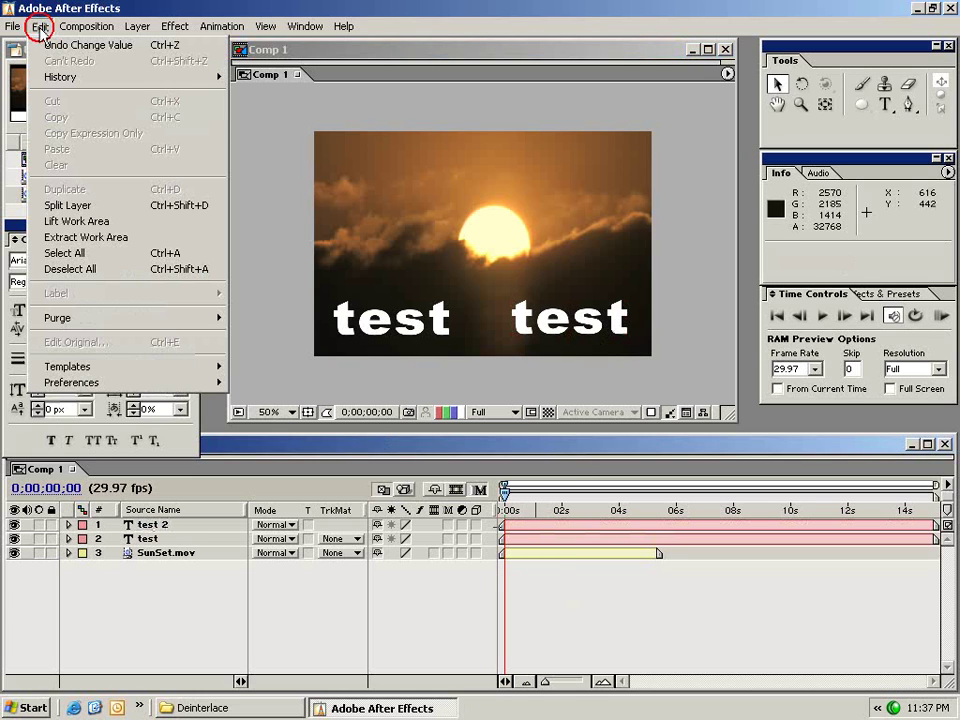
left_click(81, 253)
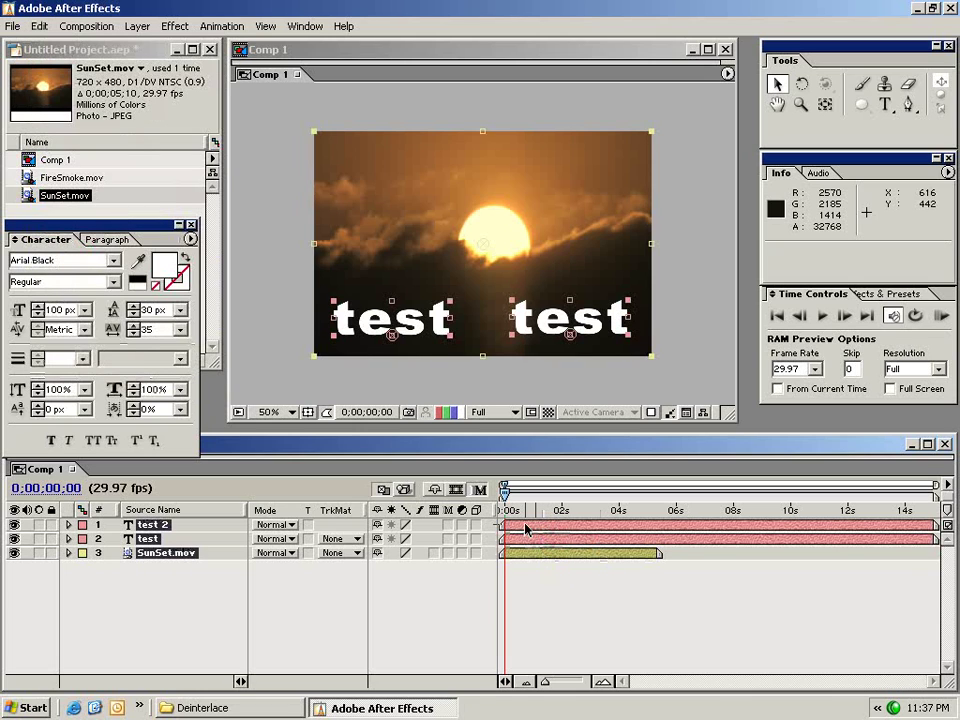
Pre-compose all selected layers into Pre-comp 1, moving all attributes
left_click(138, 26)
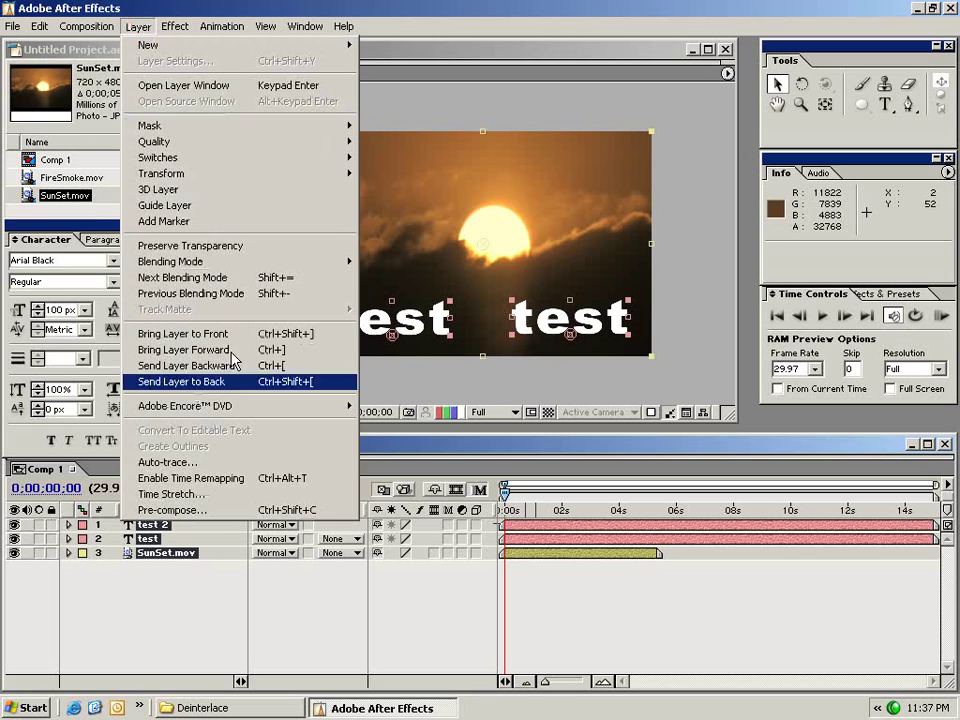
left_click(224, 511)
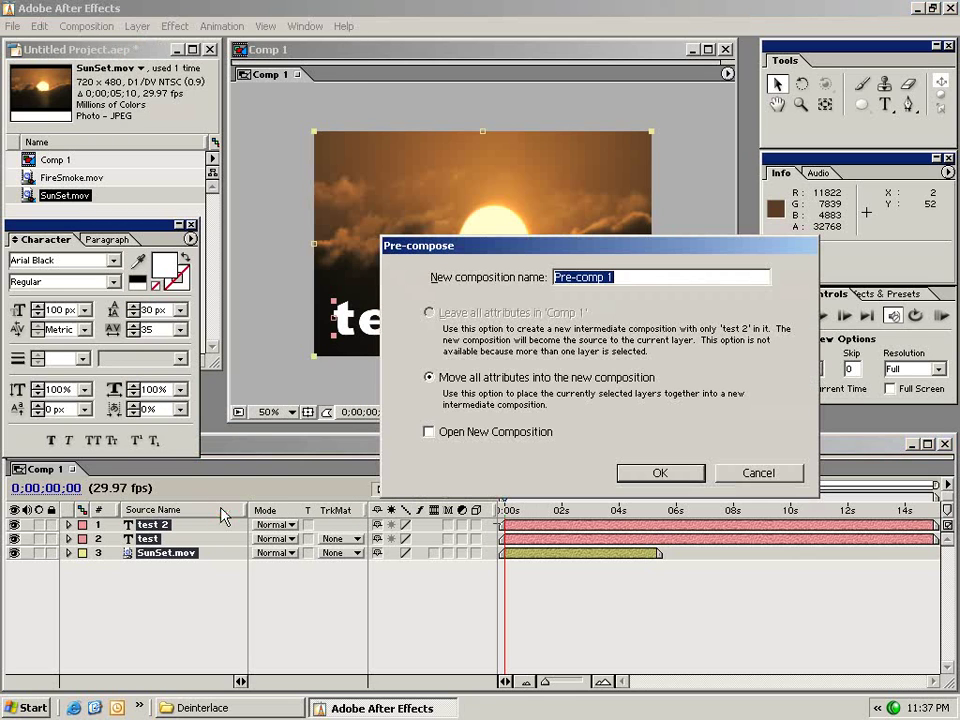
left_click(660, 473)
Try moving Pre-comp 1 at 0;00;00;19, undo it, and reset its transform to defaults
left_click(456, 304)
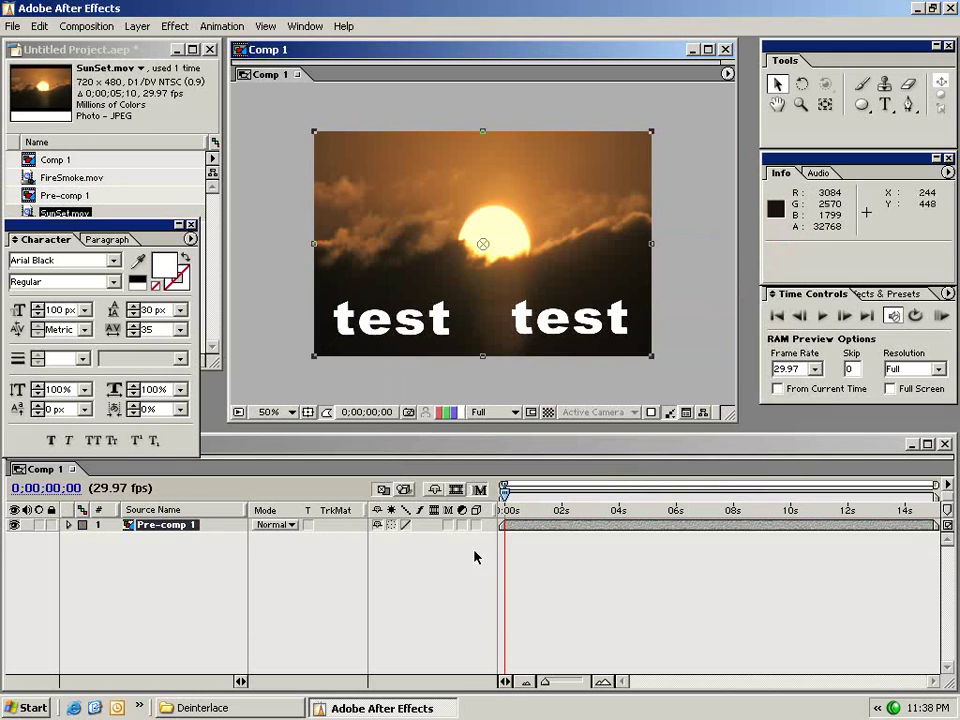
left_click(518, 528)
left_click_drag(507, 487, 527, 527)
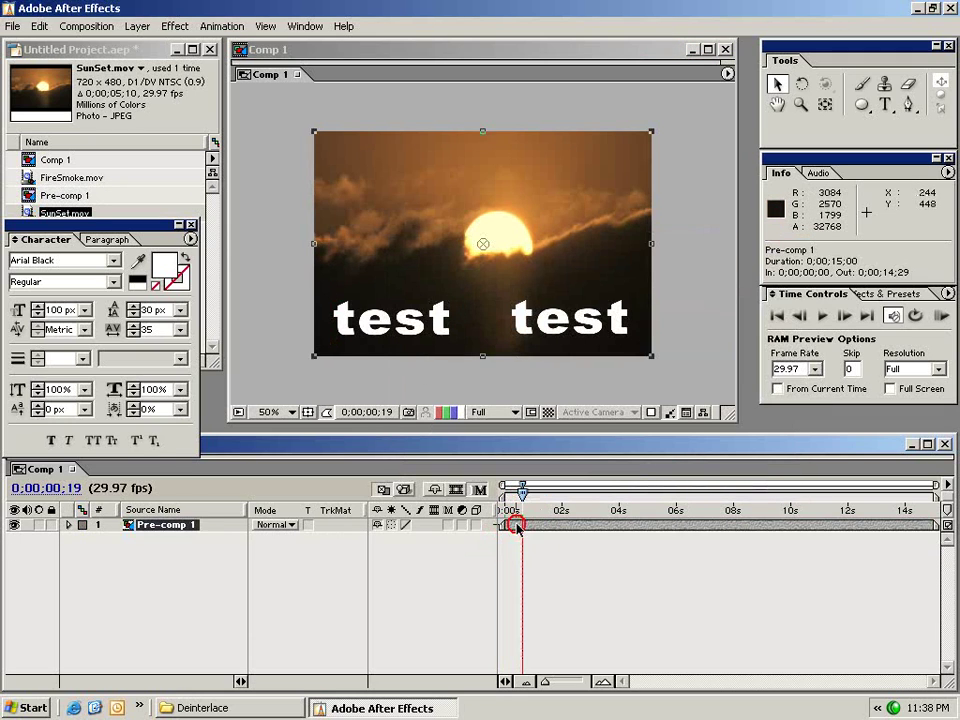
left_click_drag(443, 328, 414, 300)
key("ctrl+z")
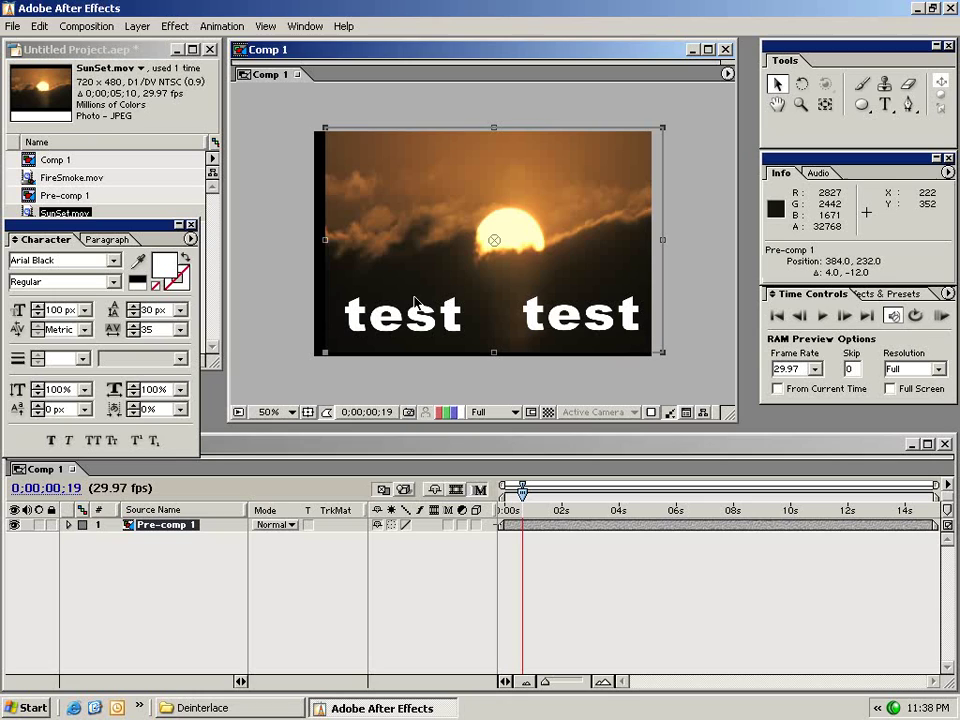
left_click(68, 525)
left_click(385, 539)
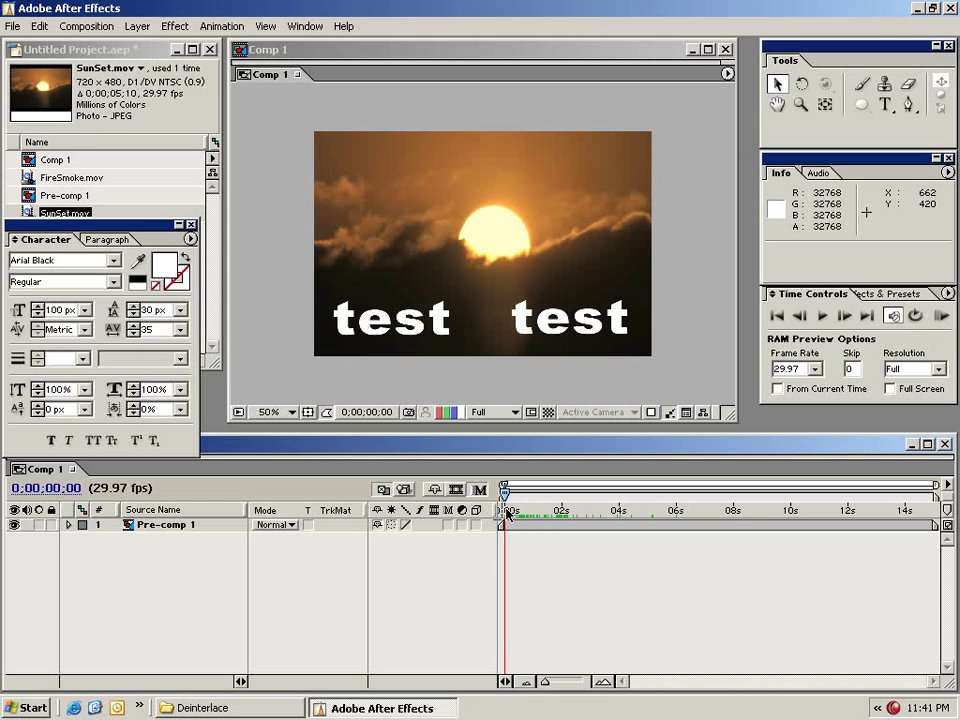
Add Comp 1 to the render queue
left_click(84, 27)
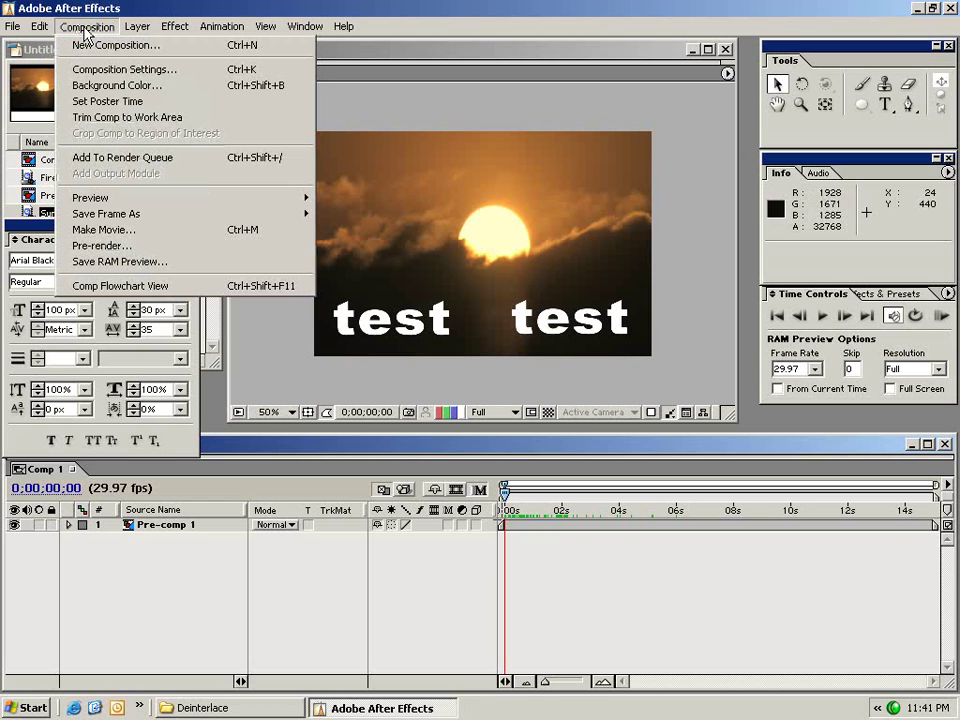
left_click(185, 158)
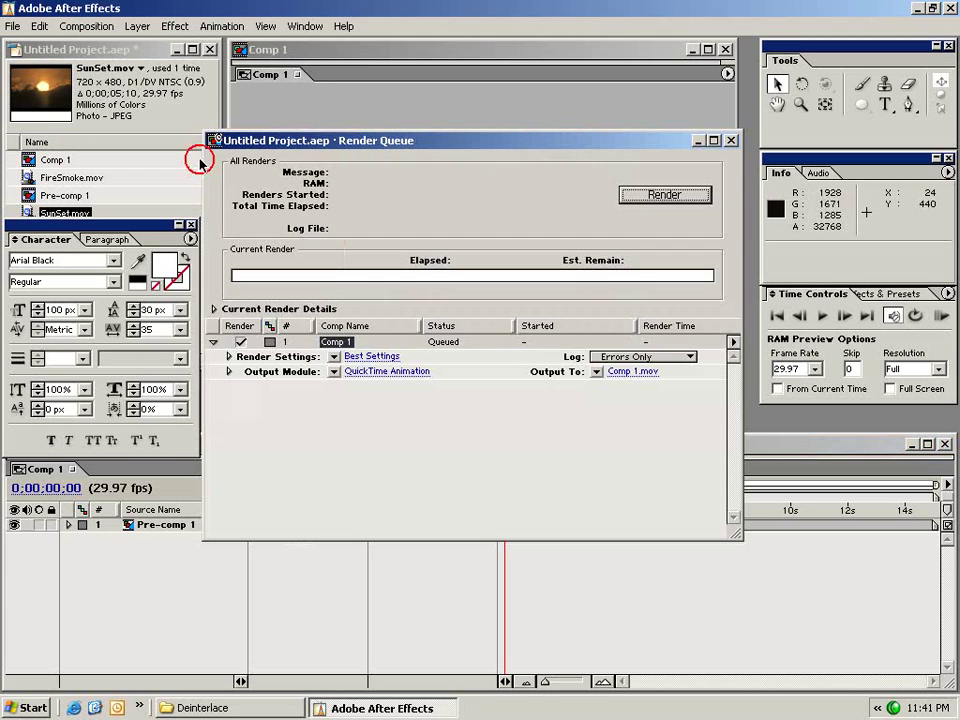
left_click(377, 423)
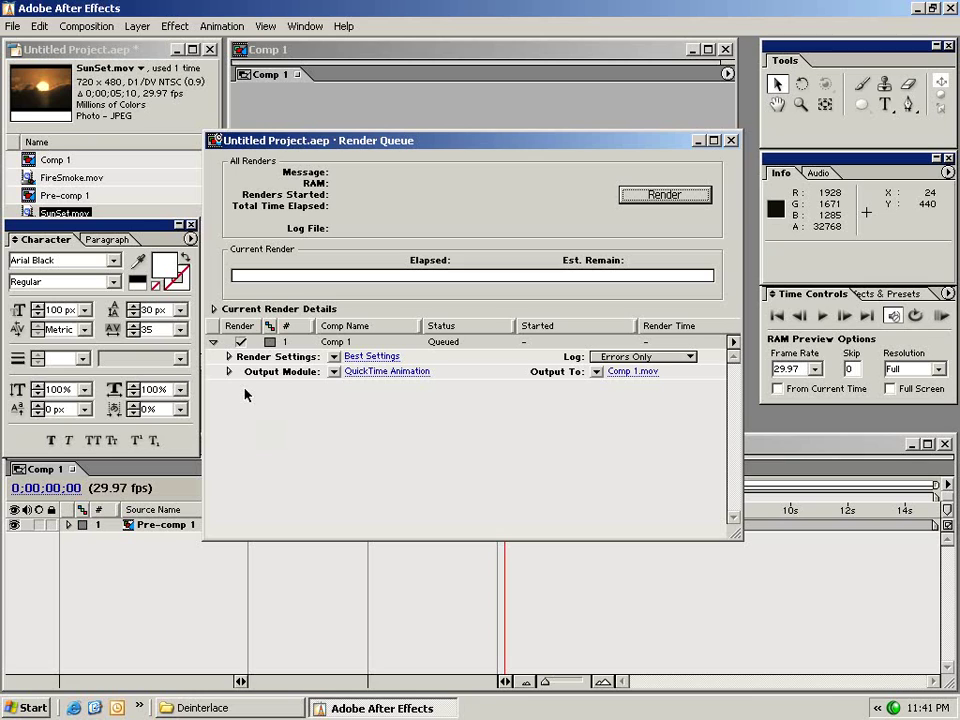
Confirm the output module with QuickTime Movie format and stretching left off
left_click(384, 375)
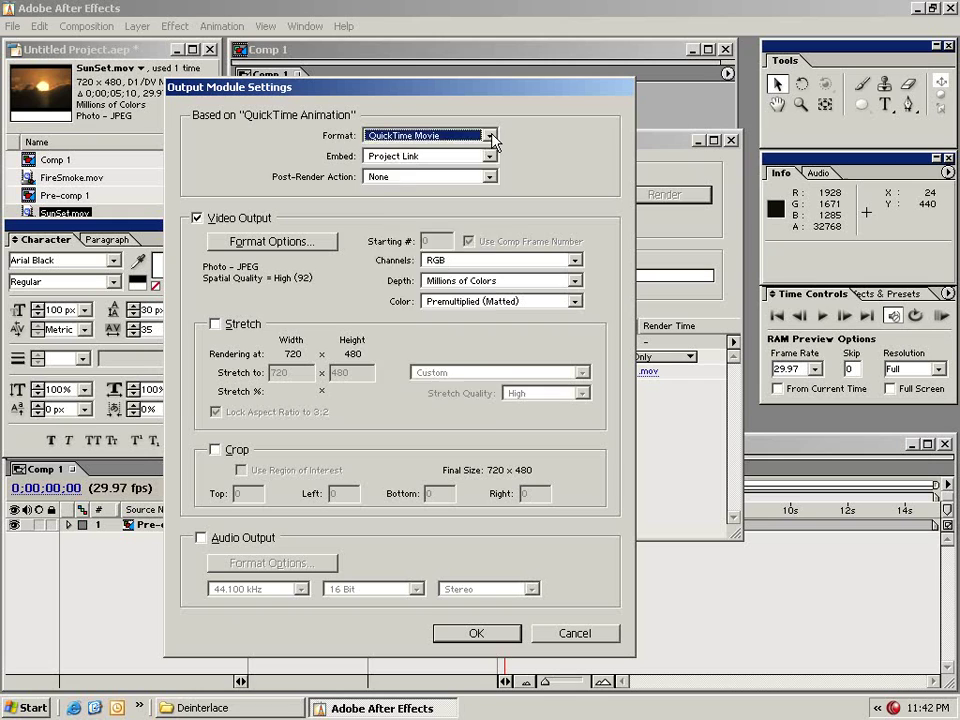
left_click(489, 135)
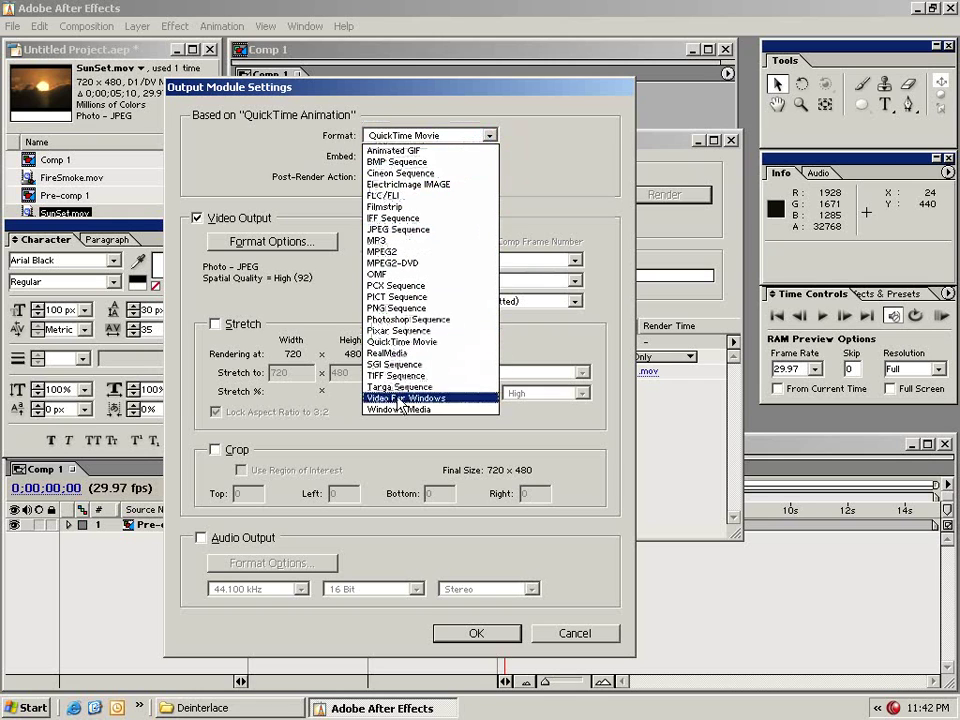
left_click(415, 125)
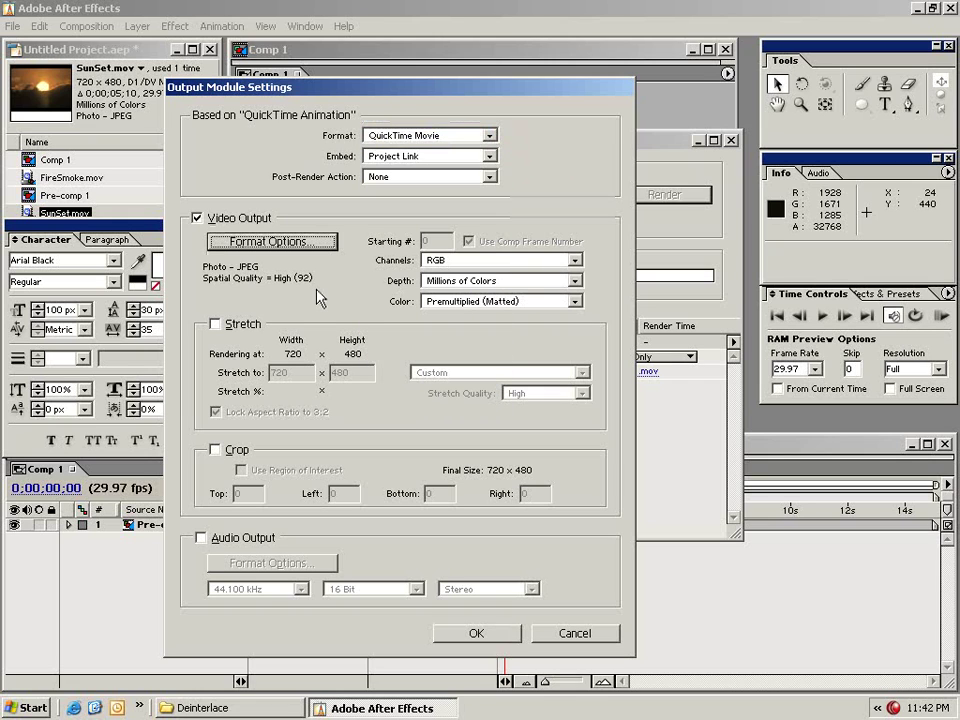
left_click(214, 323)
left_click(214, 323)
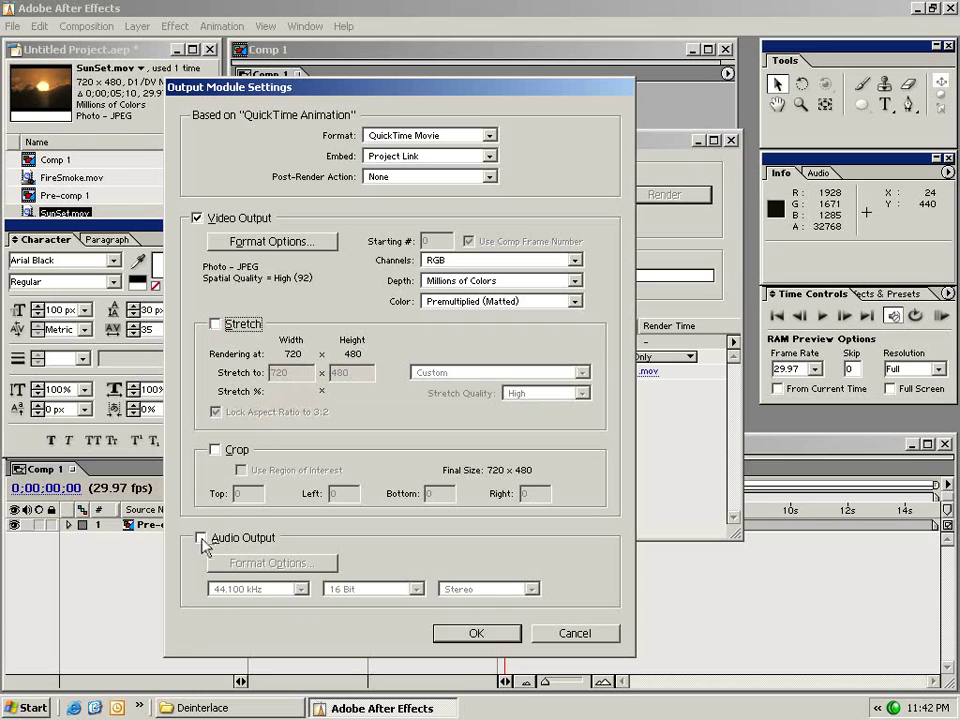
left_click(470, 634)
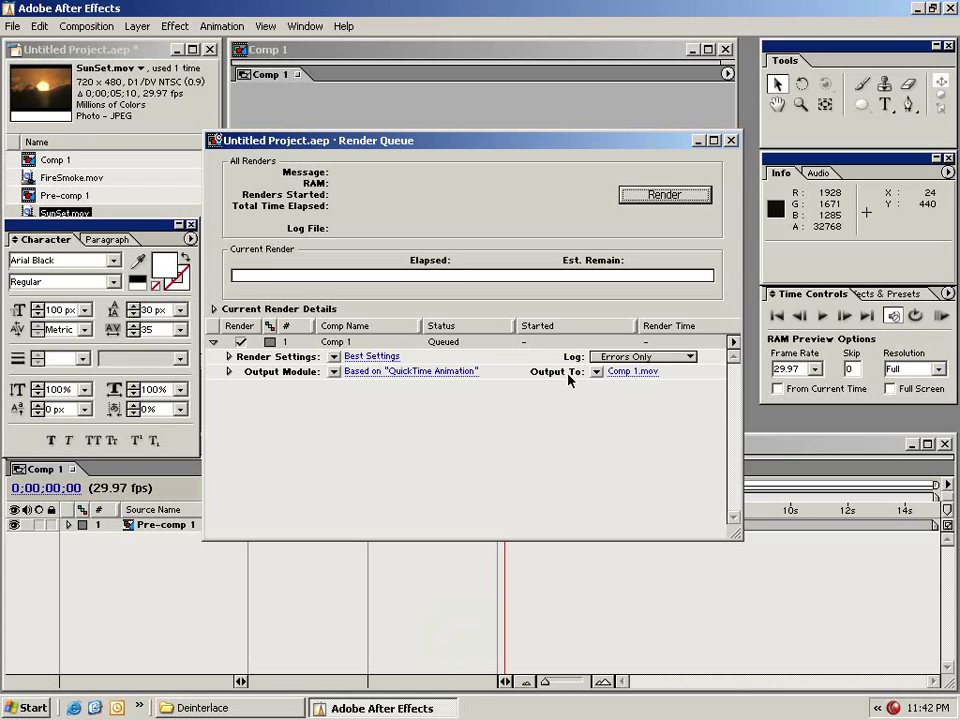
Output to Comp 1.mov in the smoke folder and start rendering Comp 1
left_click(627, 373)
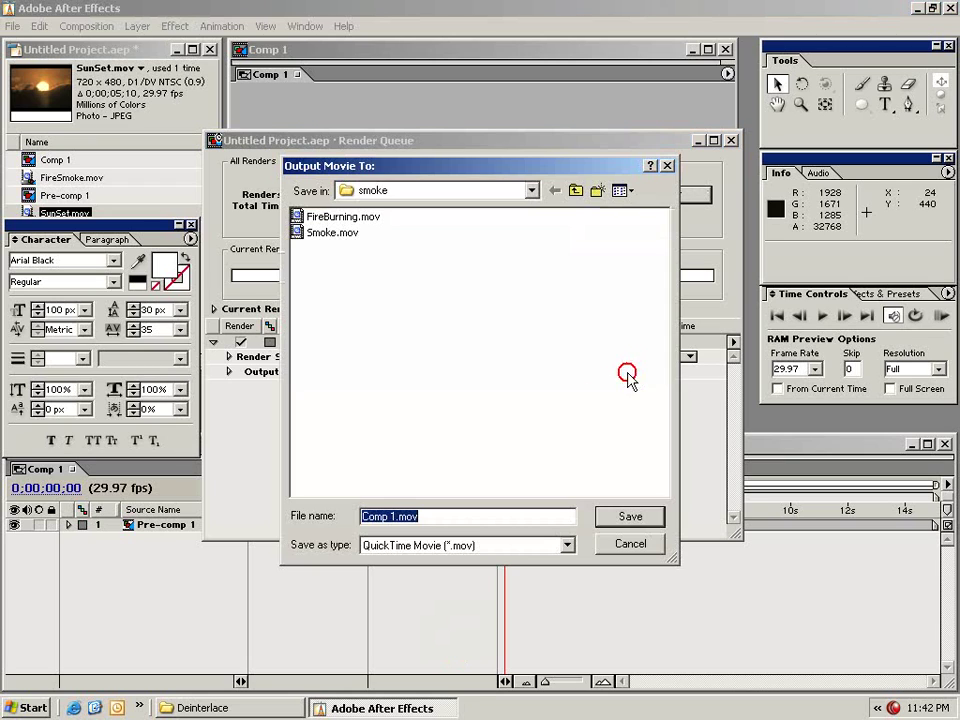
left_click(371, 189)
left_click(375, 246)
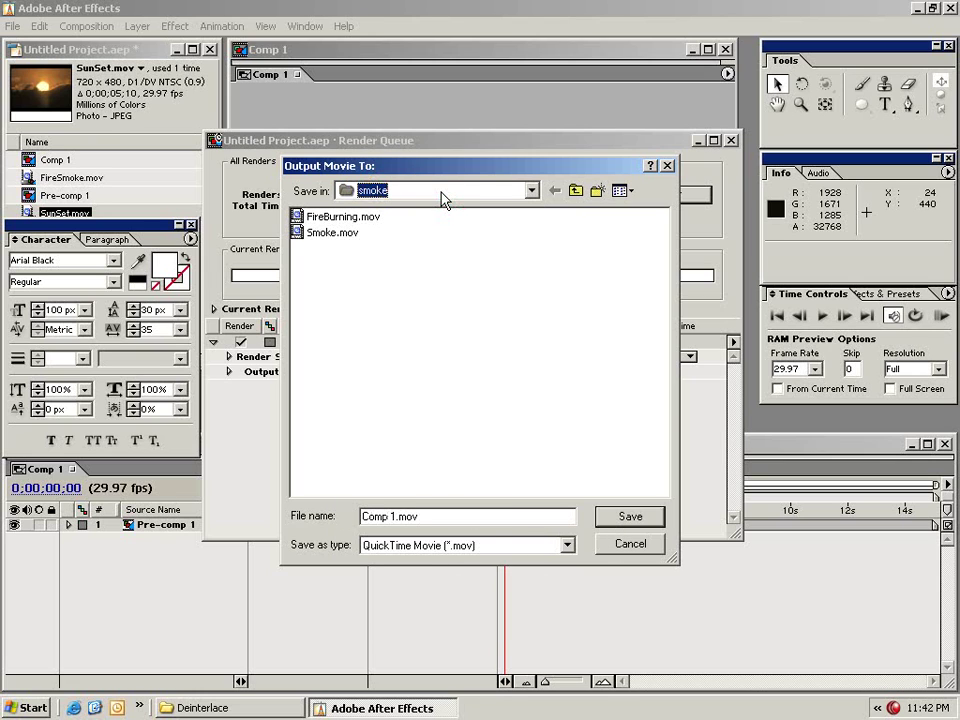
left_click(631, 521)
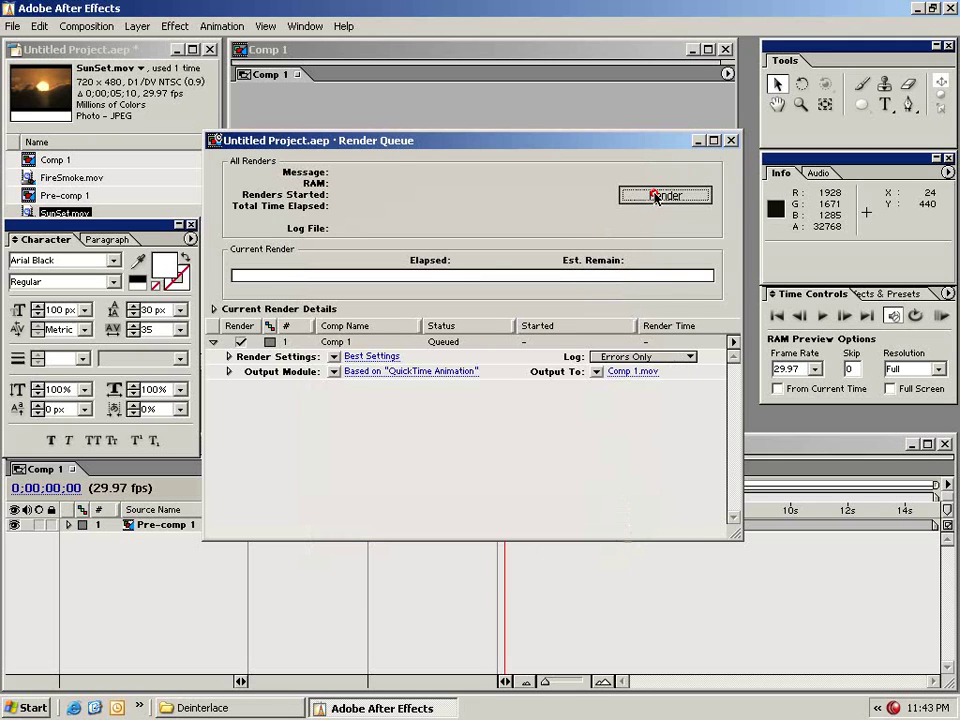
left_click(655, 194)
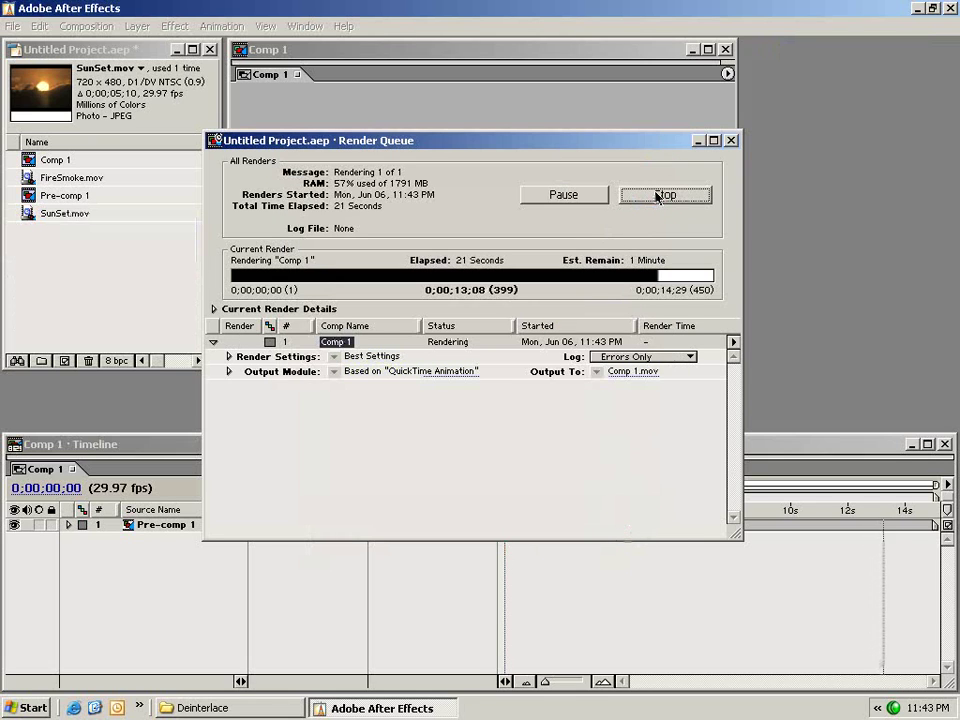